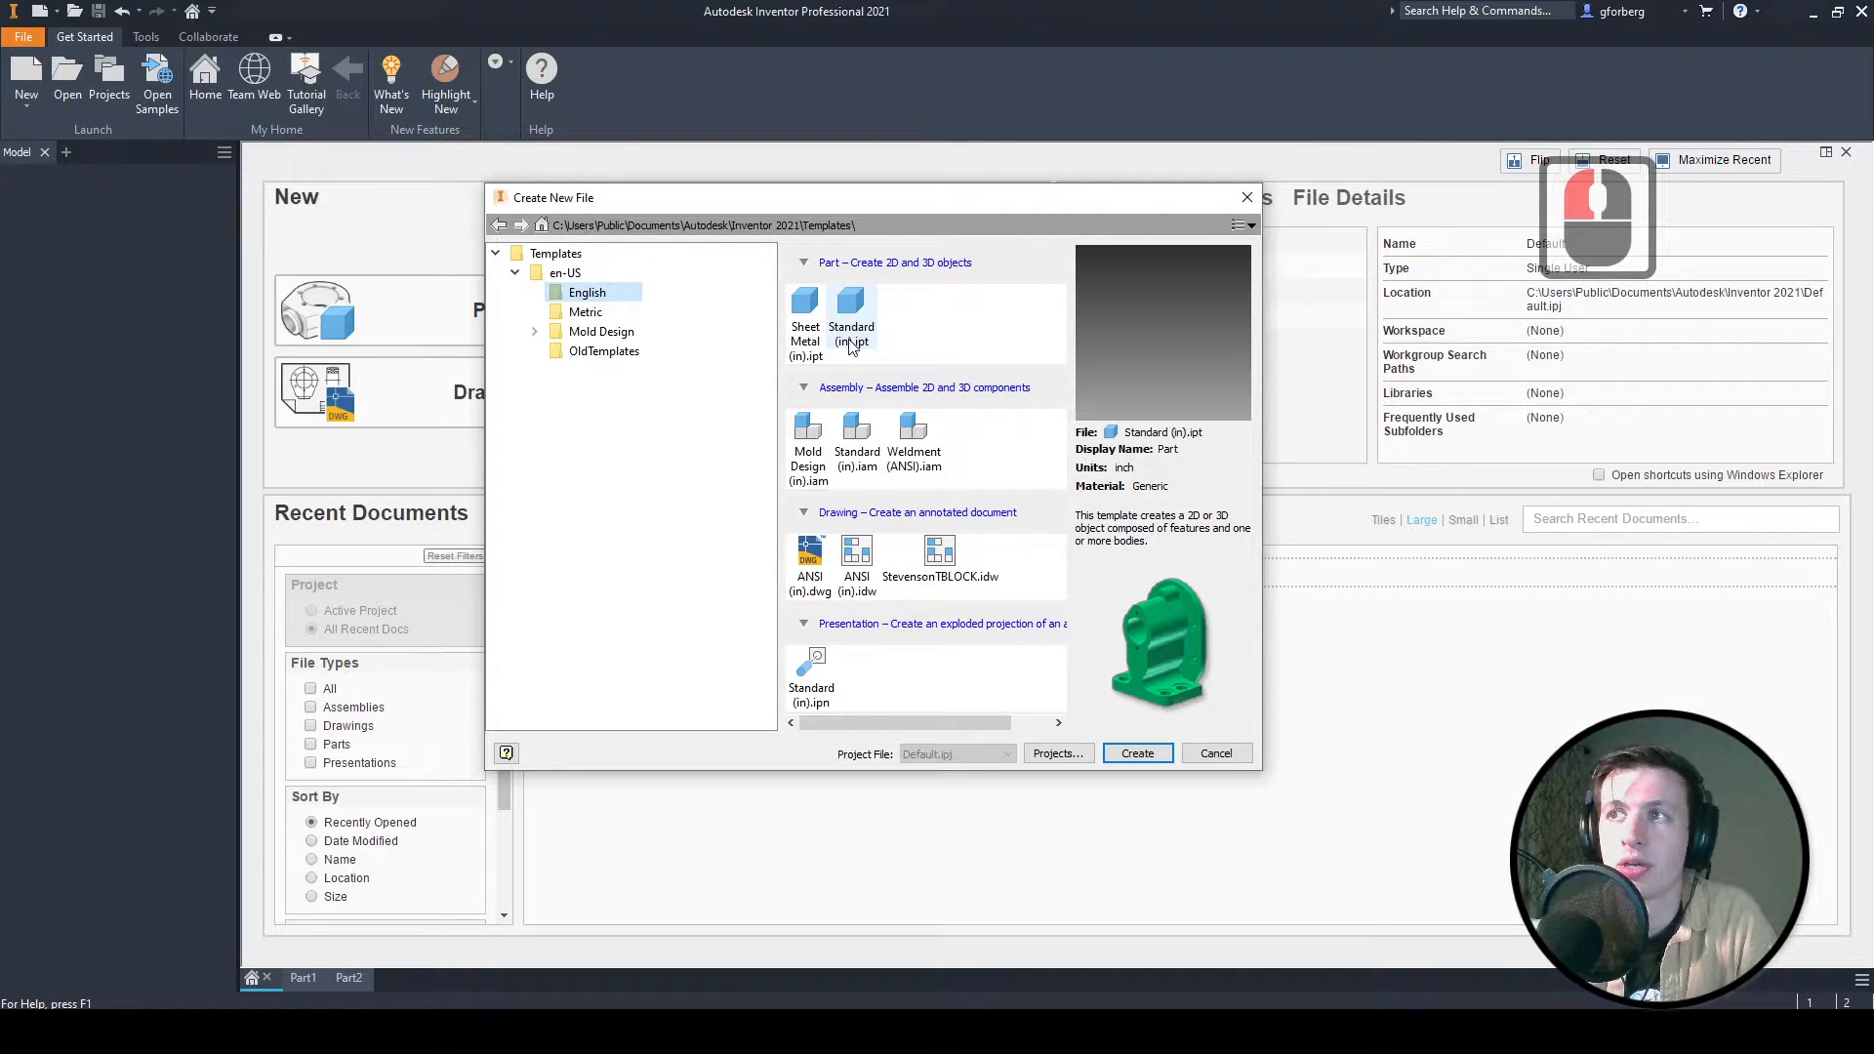
# Create a new part from the English Standard (in).ipt template and start a 2D sketch on the XY Plane
pyautogui.click(842, 337)
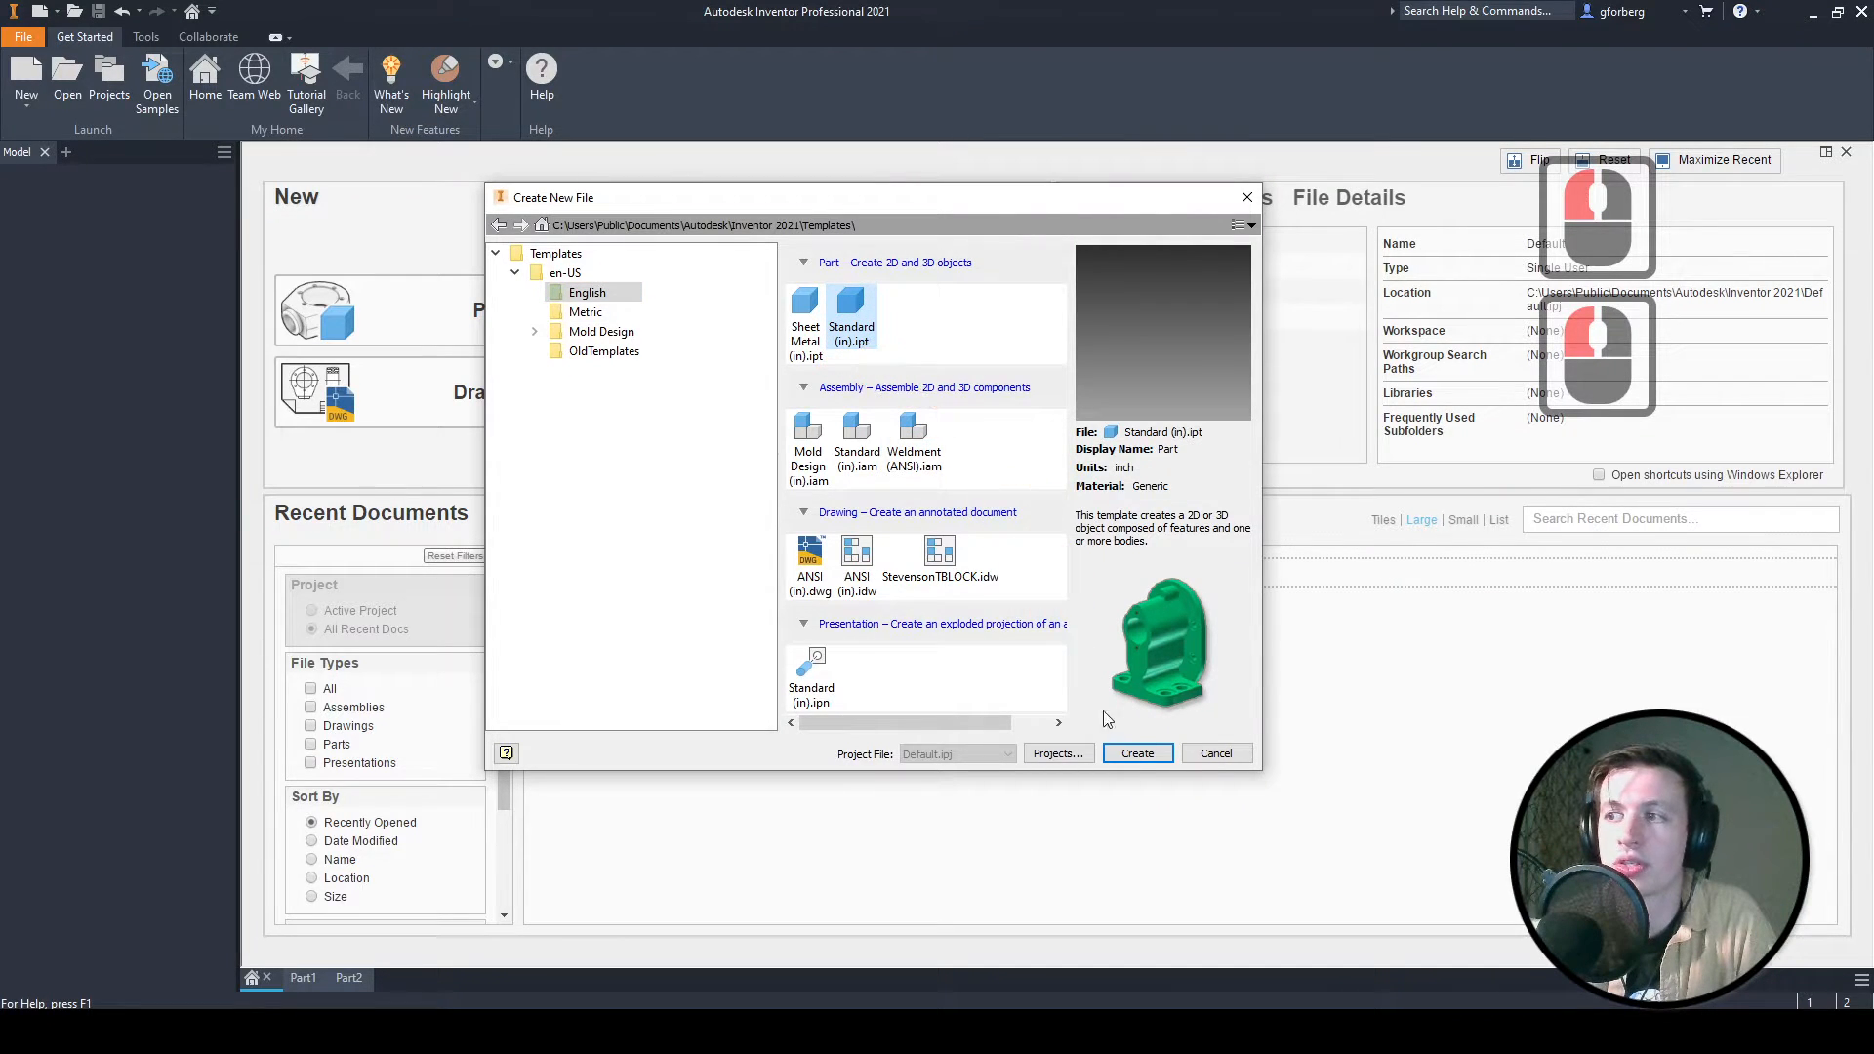
pyautogui.click(1136, 758)
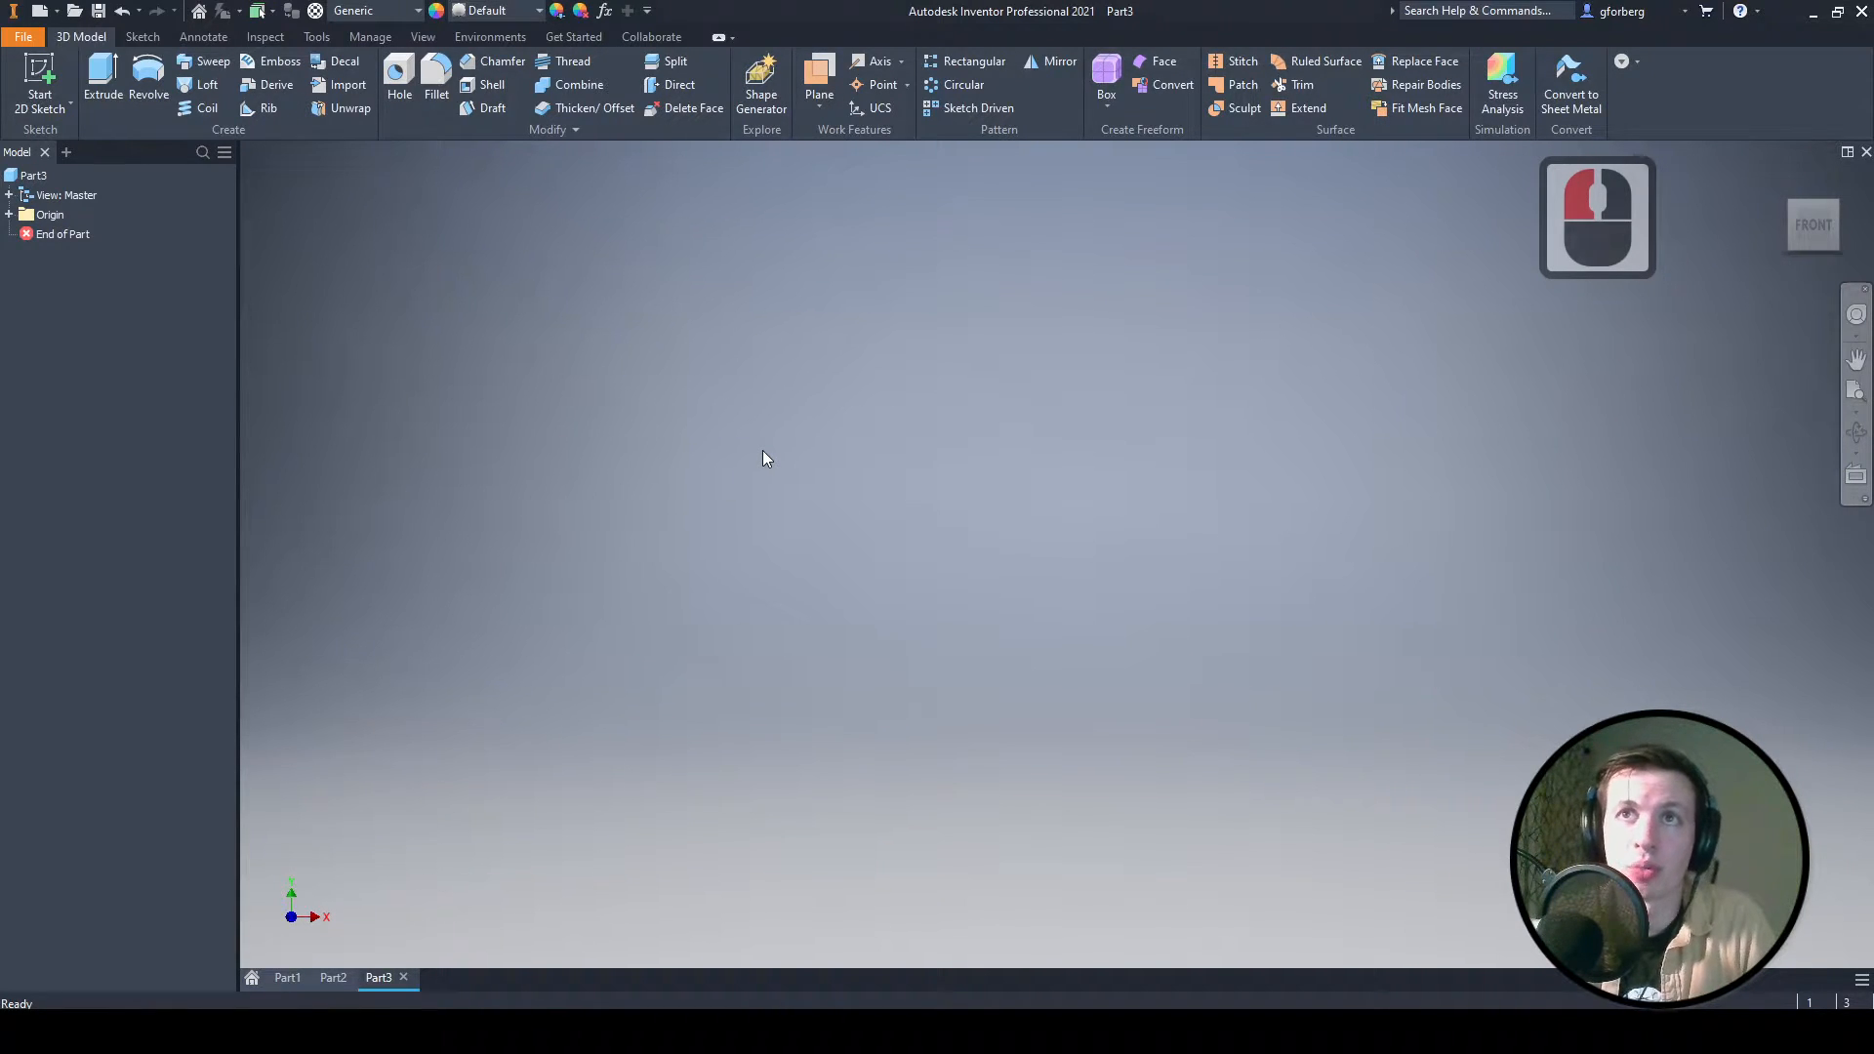
pyautogui.click(50, 74)
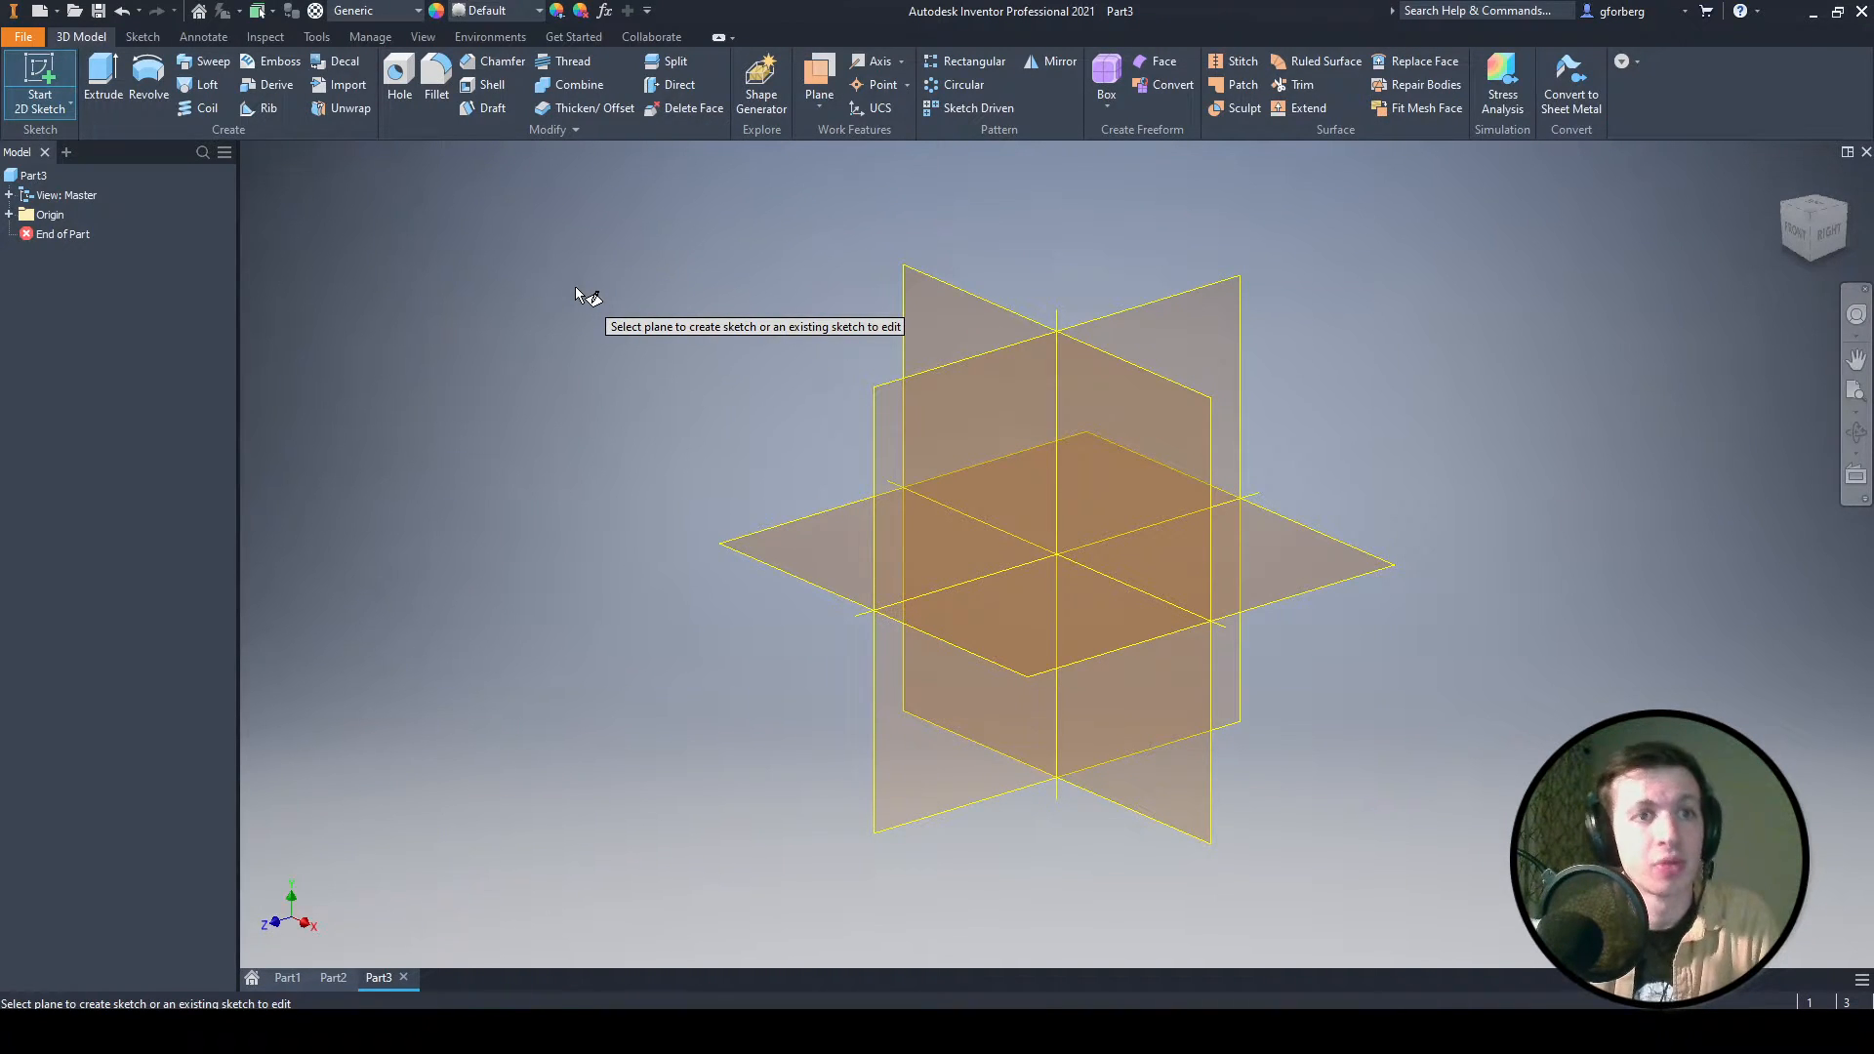
pyautogui.click(607, 979)
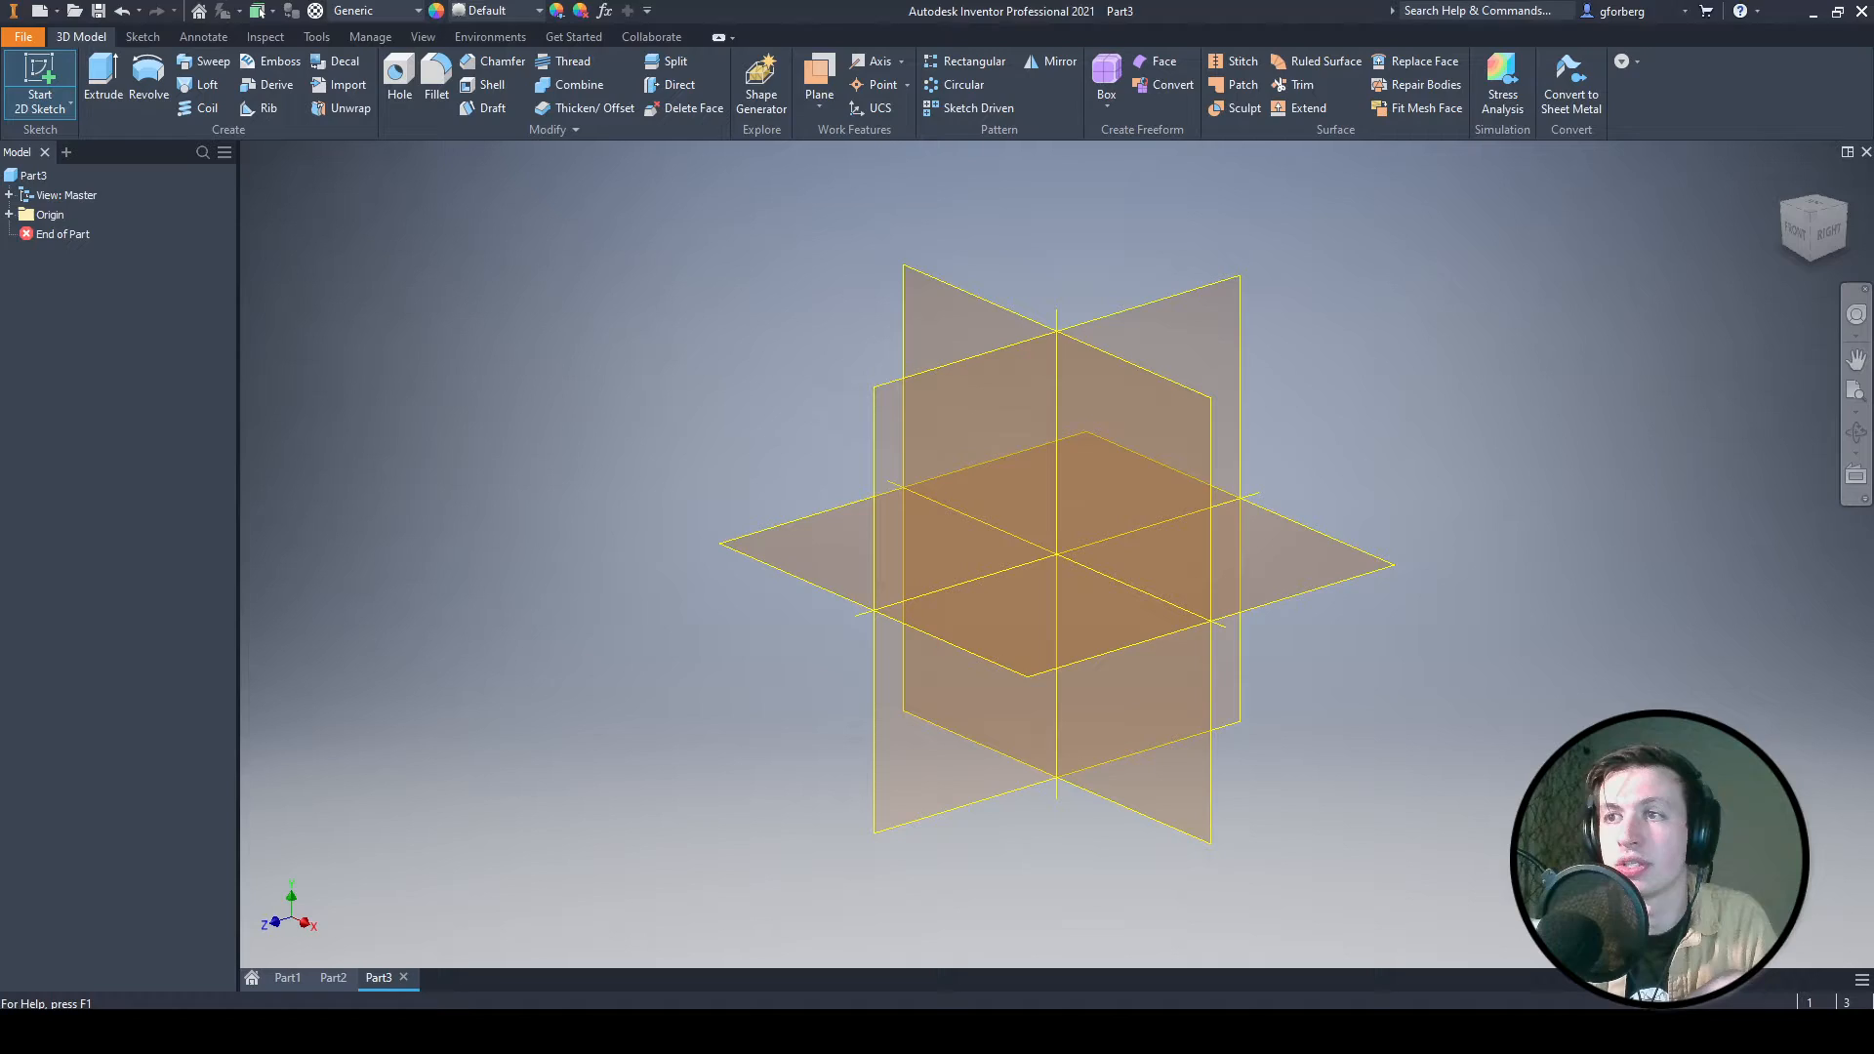
pyautogui.click(996, 596)
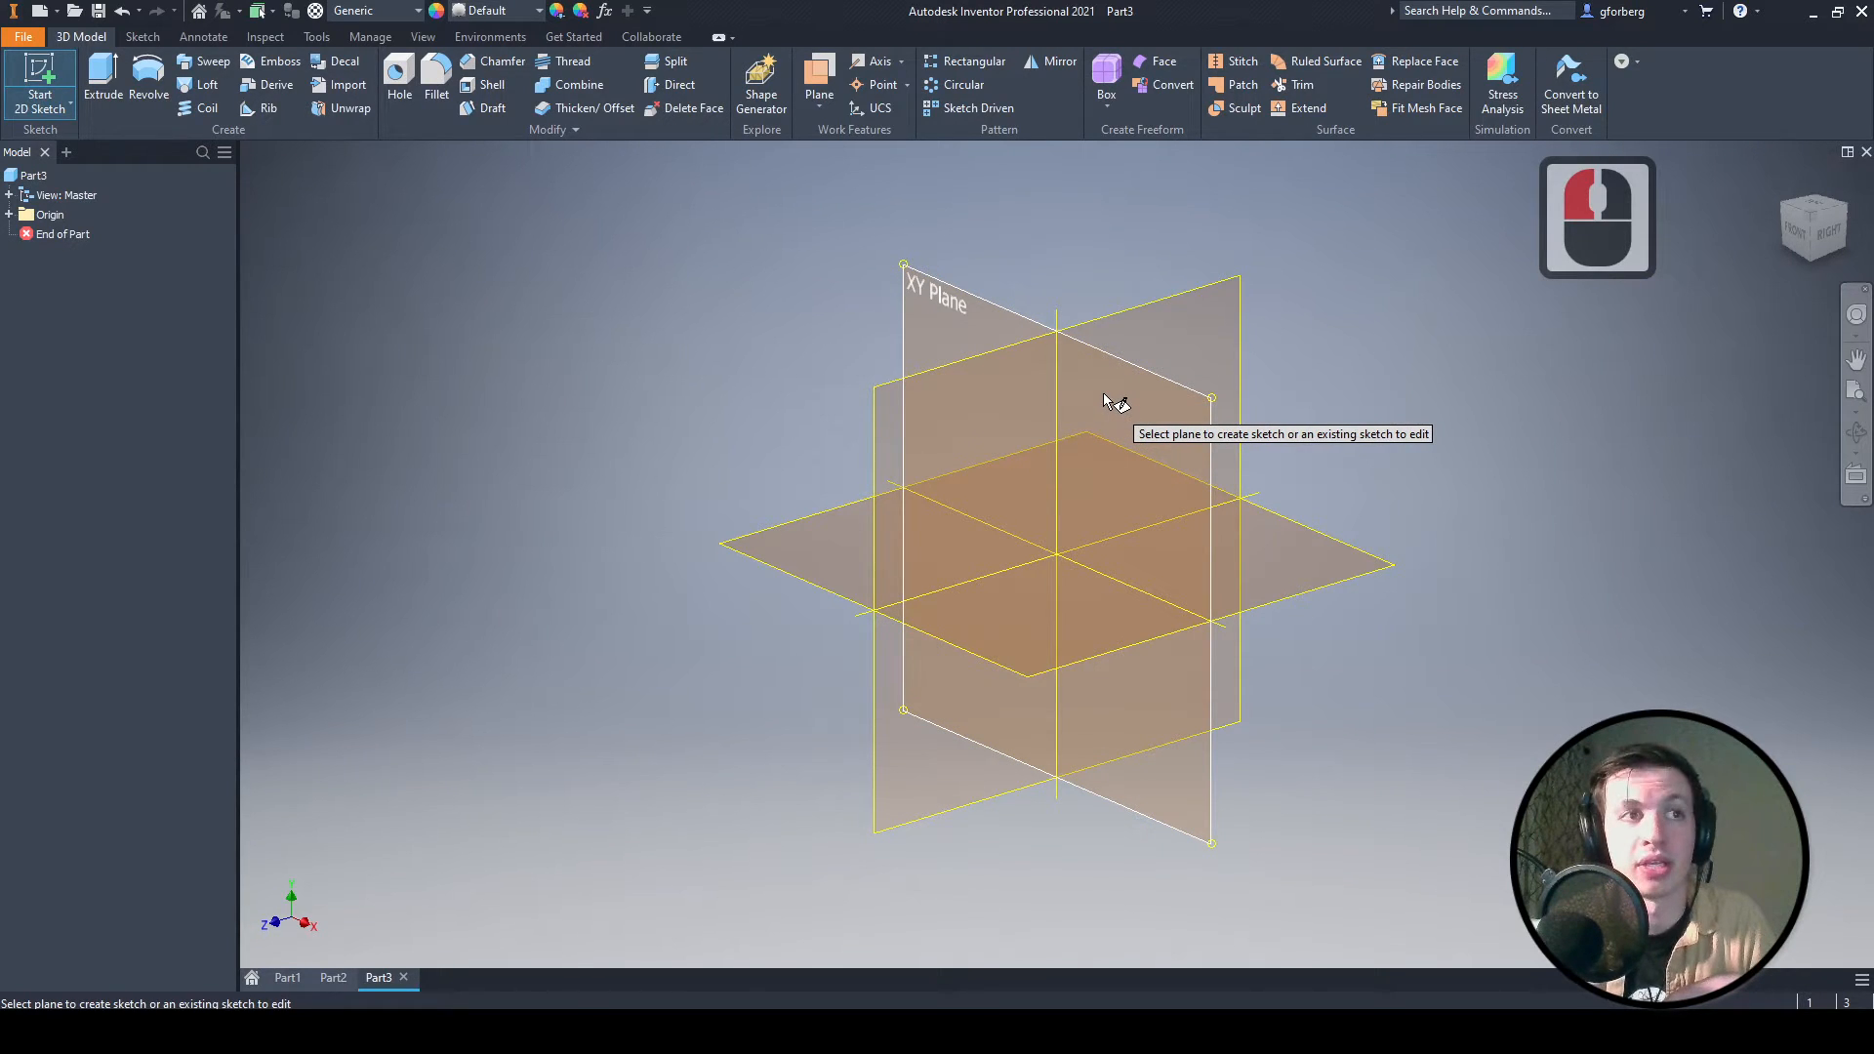
pyautogui.moveTo(1134, 423)
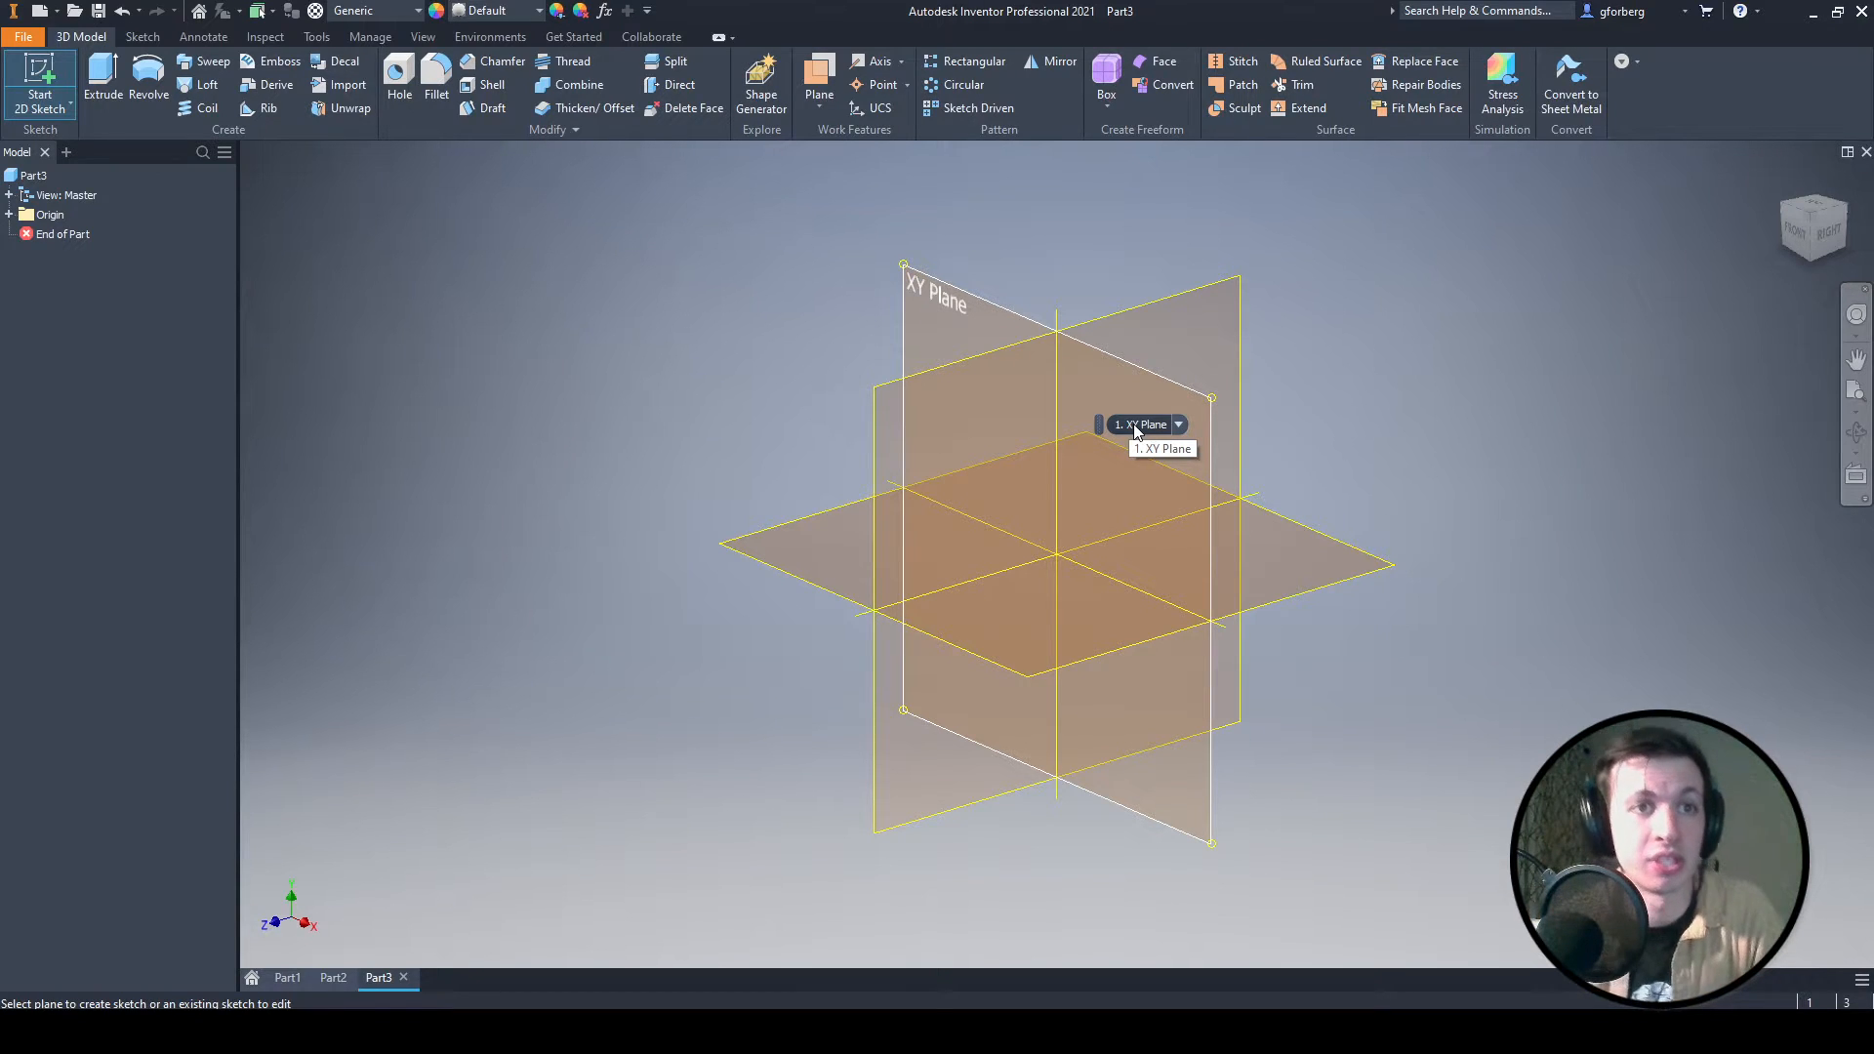
pyautogui.click(1133, 424)
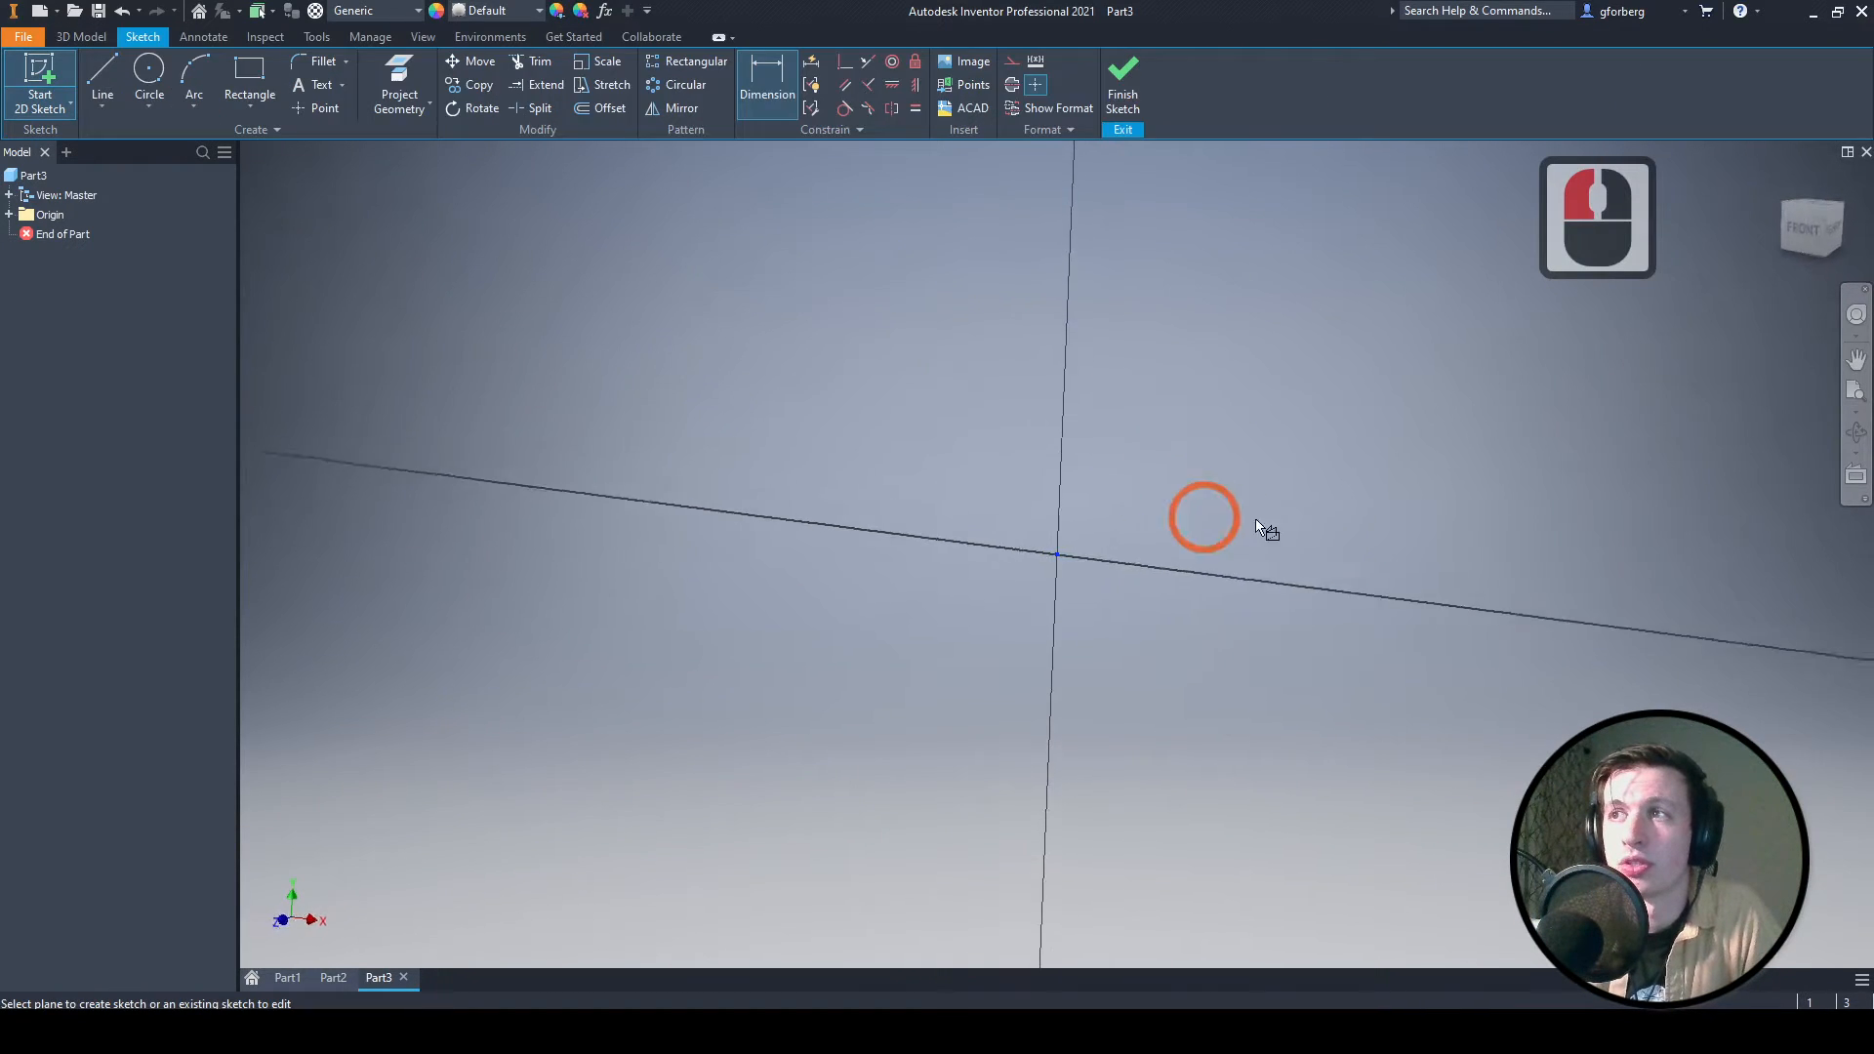
# Draw a horizontal line about 1.26 in long from the sketch origin in the positive X direction
pyautogui.moveTo(1269, 419)
pyautogui.mouseDown()
pyautogui.moveTo(656, 691)
pyautogui.moveTo(741, 657)
pyautogui.moveTo(1113, 377)
pyautogui.moveTo(712, 657)
pyautogui.moveTo(843, 492)
pyautogui.moveTo(975, 423)
pyautogui.moveTo(498, 715)
pyautogui.moveTo(958, 423)
pyautogui.moveTo(950, 447)
pyautogui.mouseUp()
pyautogui.moveTo(949, 446)
pyautogui.mouseDown(button='middle')
pyautogui.moveTo(753, 641)
pyautogui.moveTo(866, 532)
pyautogui.moveTo(893, 531)
pyautogui.mouseUp(button='middle')
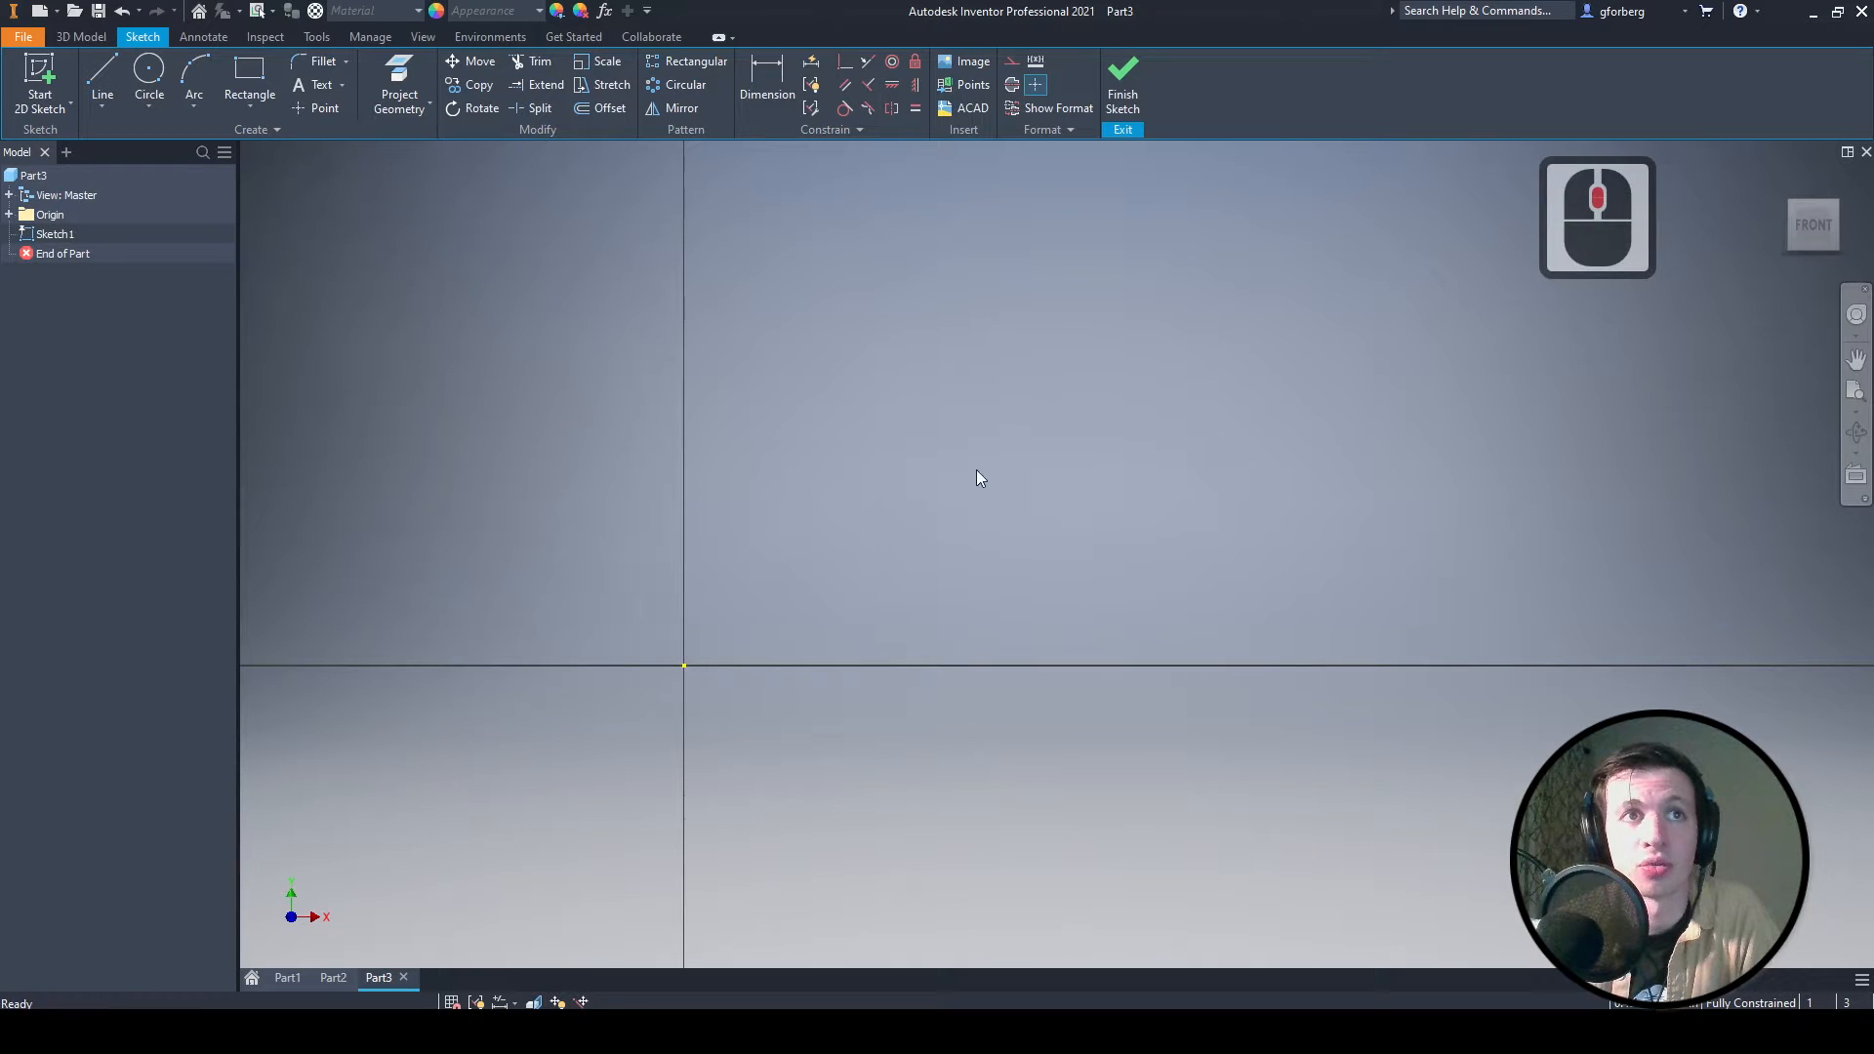
pyautogui.middleClick(1241, 365)
pyautogui.middleClick(1241, 365)
pyautogui.middleClick(1241, 365)
pyautogui.middleClick(1240, 366)
pyautogui.middleClick(1241, 366)
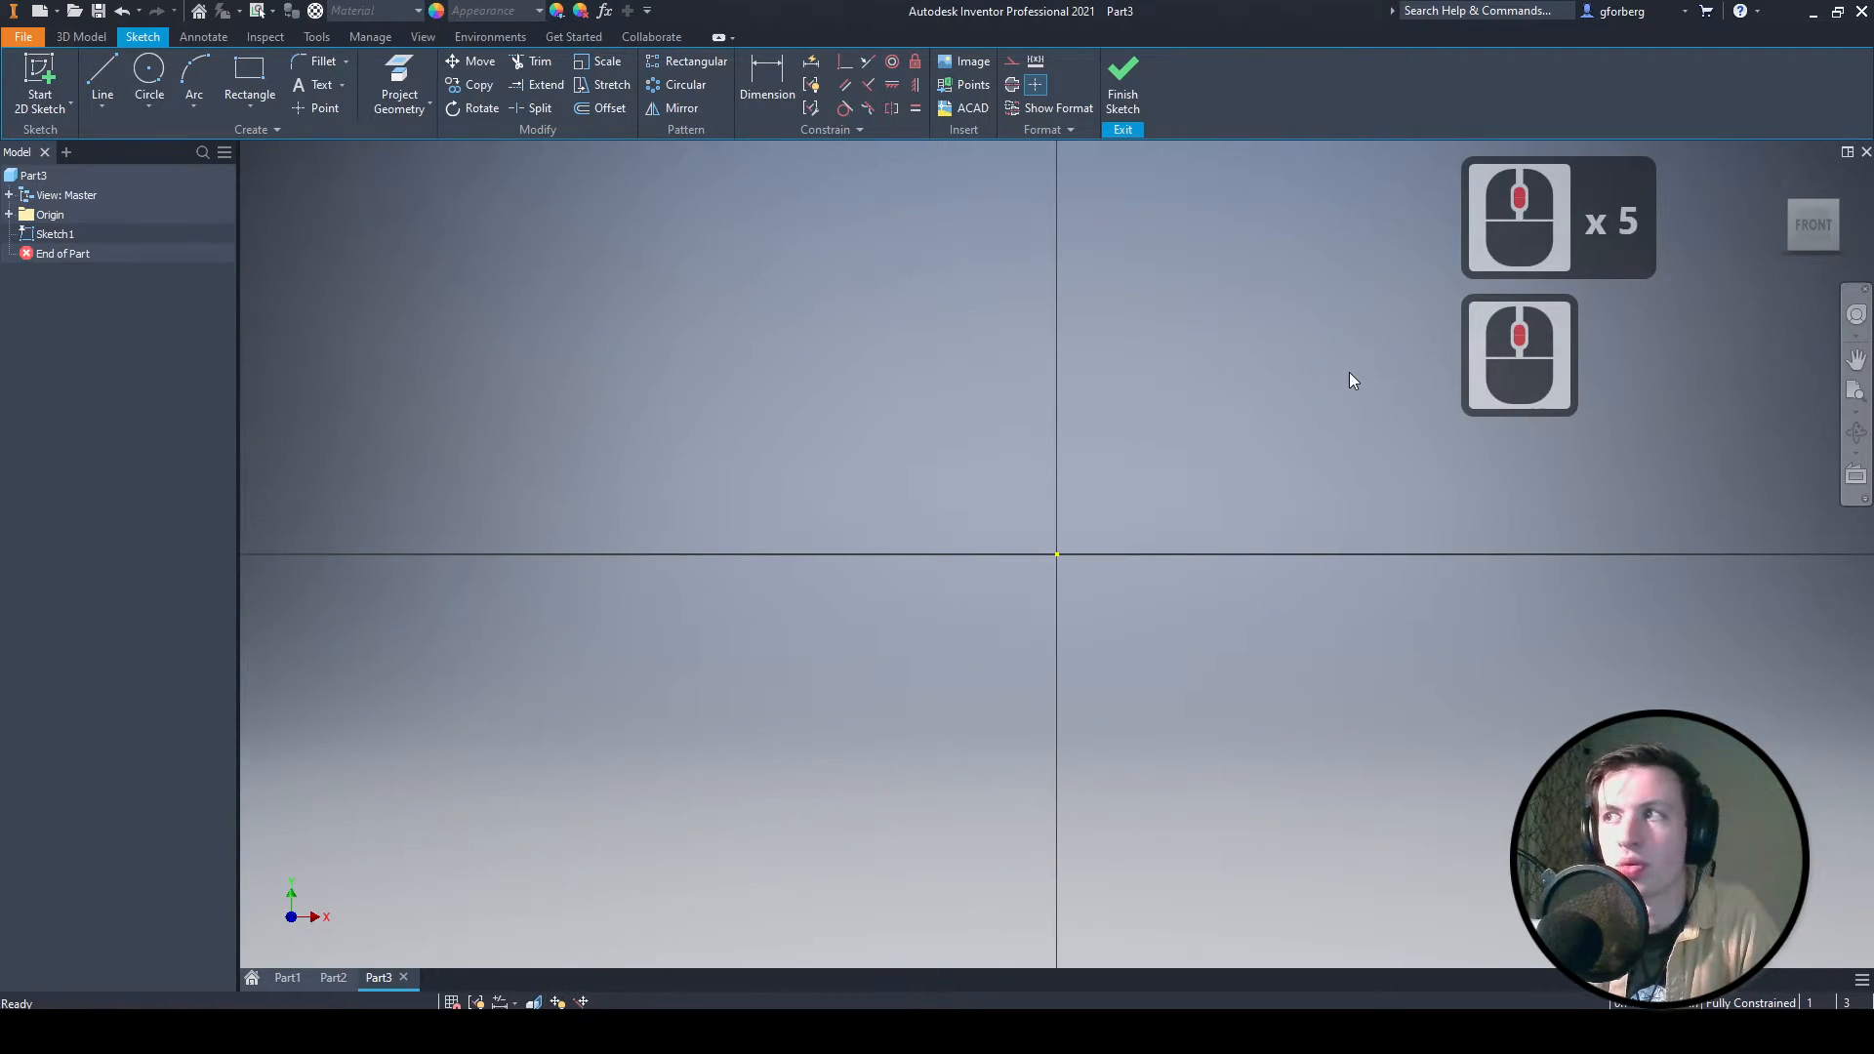
pyautogui.moveTo(1238, 367)
pyautogui.mouseDown(button='middle')
pyautogui.moveTo(1074, 486)
pyautogui.moveTo(603, 699)
pyautogui.moveTo(559, 680)
pyautogui.moveTo(578, 641)
pyautogui.mouseUp(button='middle')
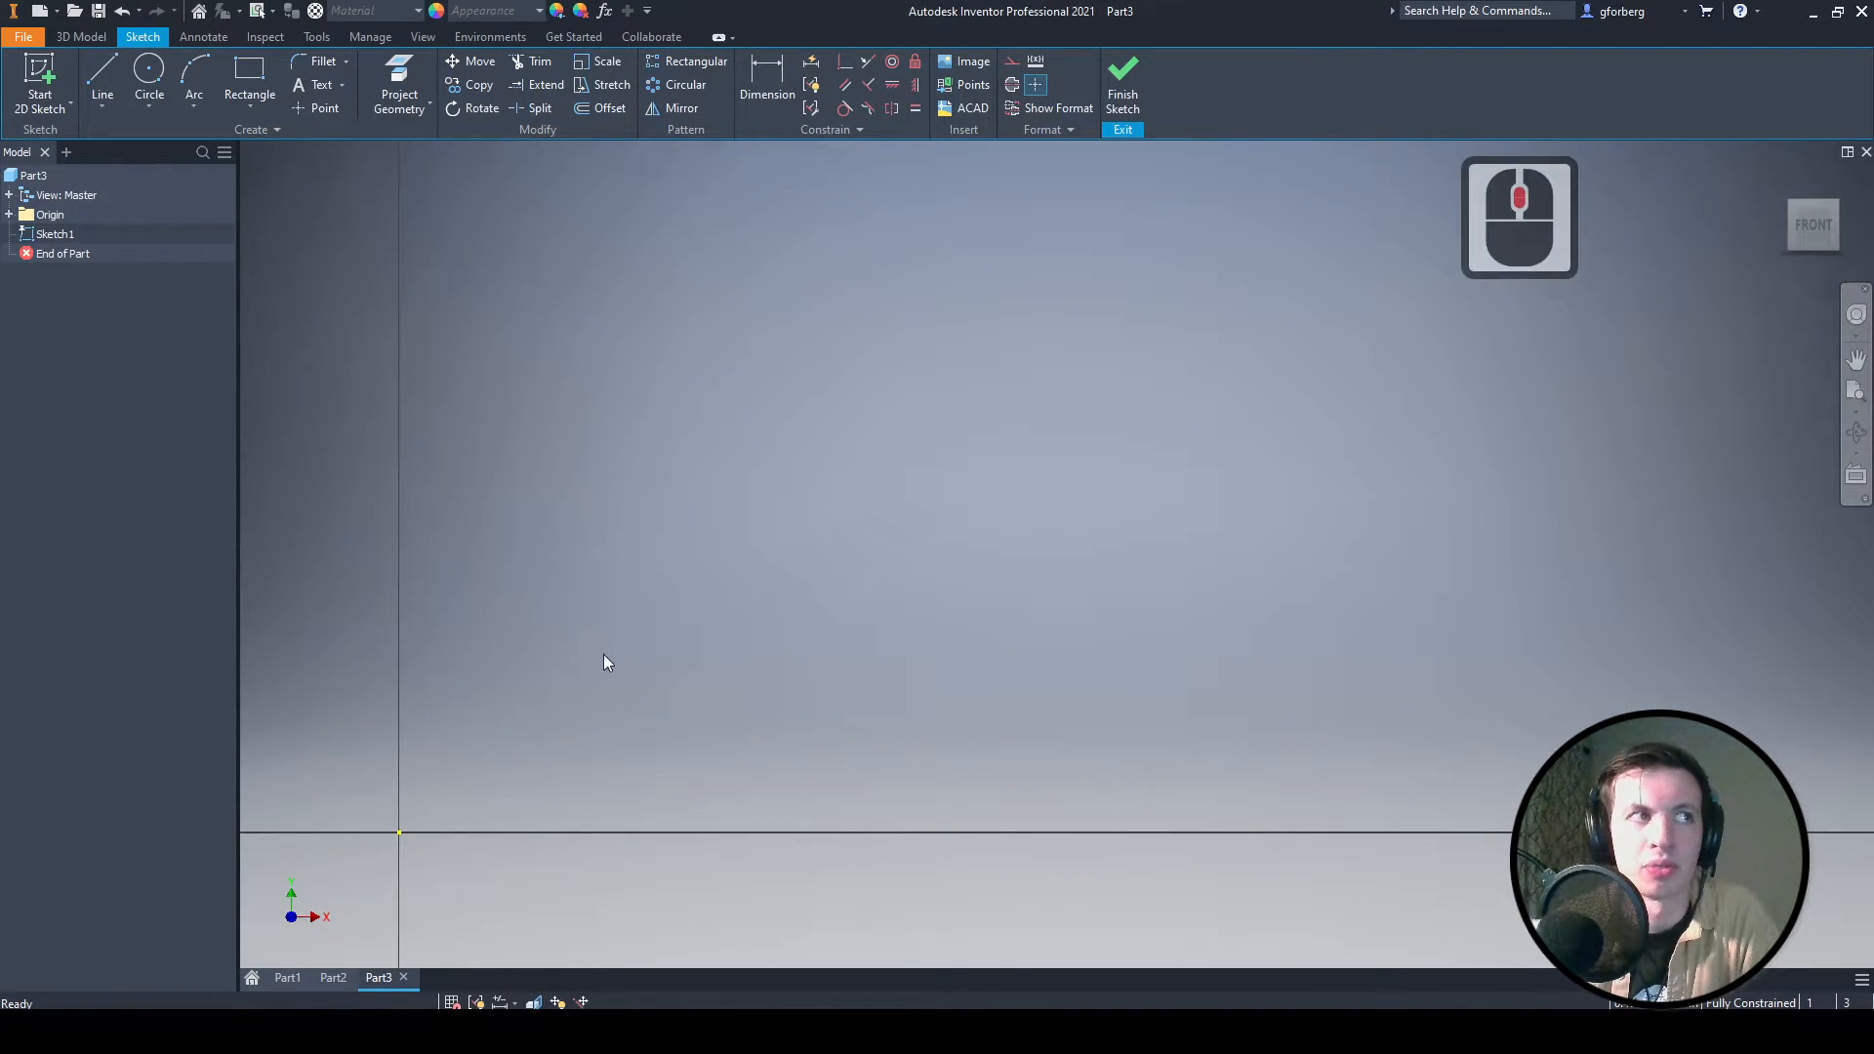
pyautogui.click(113, 66)
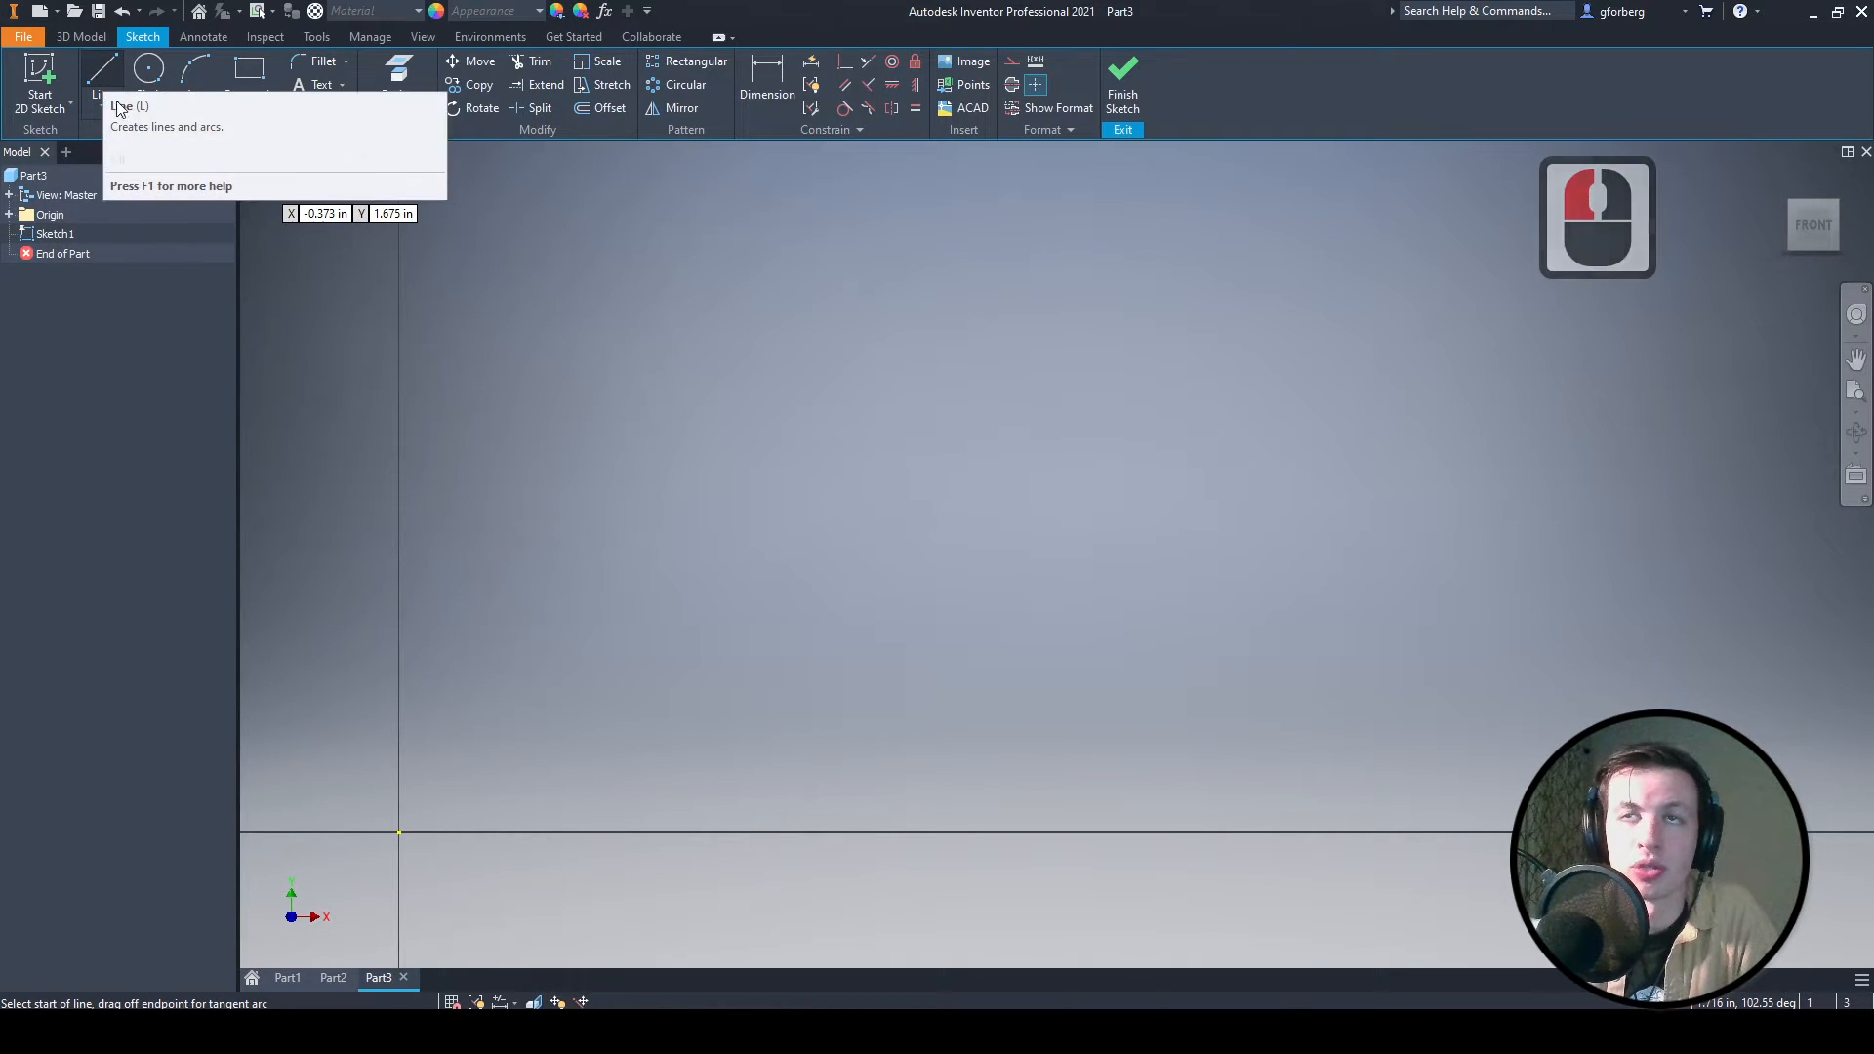
pyautogui.click(399, 832)
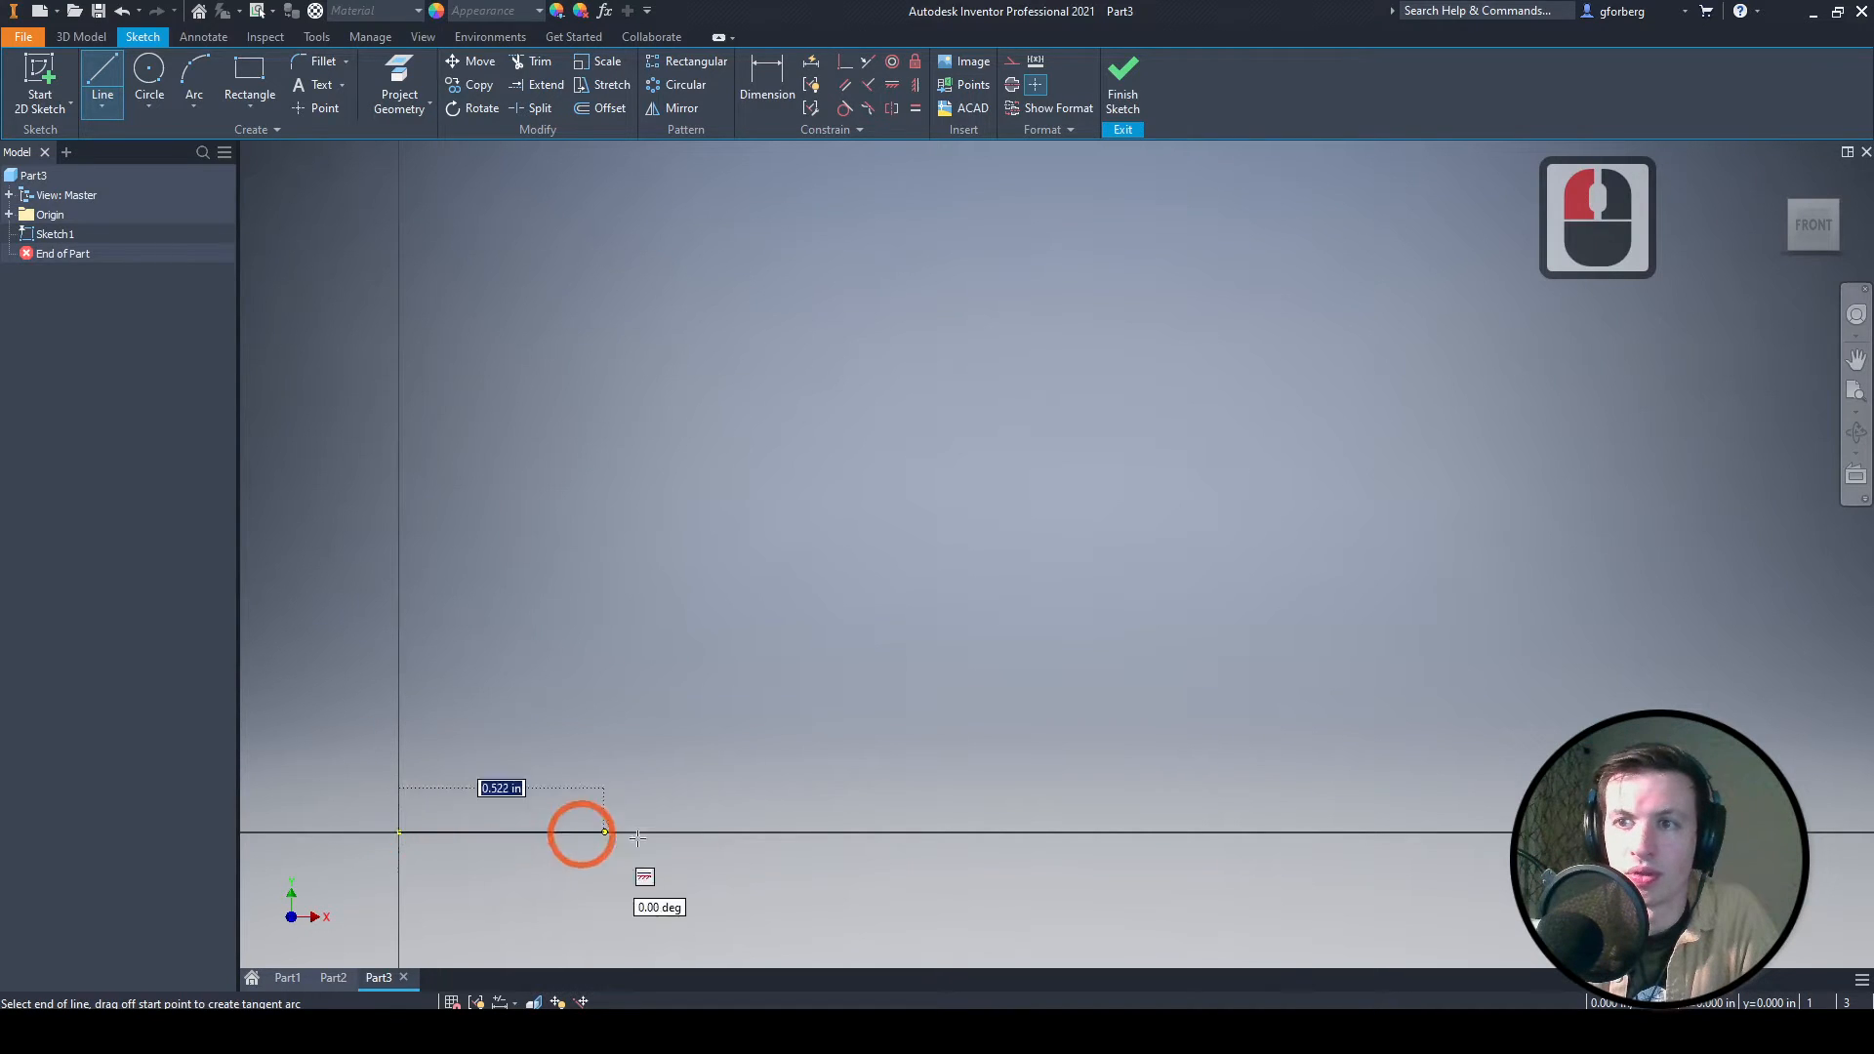
pyautogui.click(894, 831)
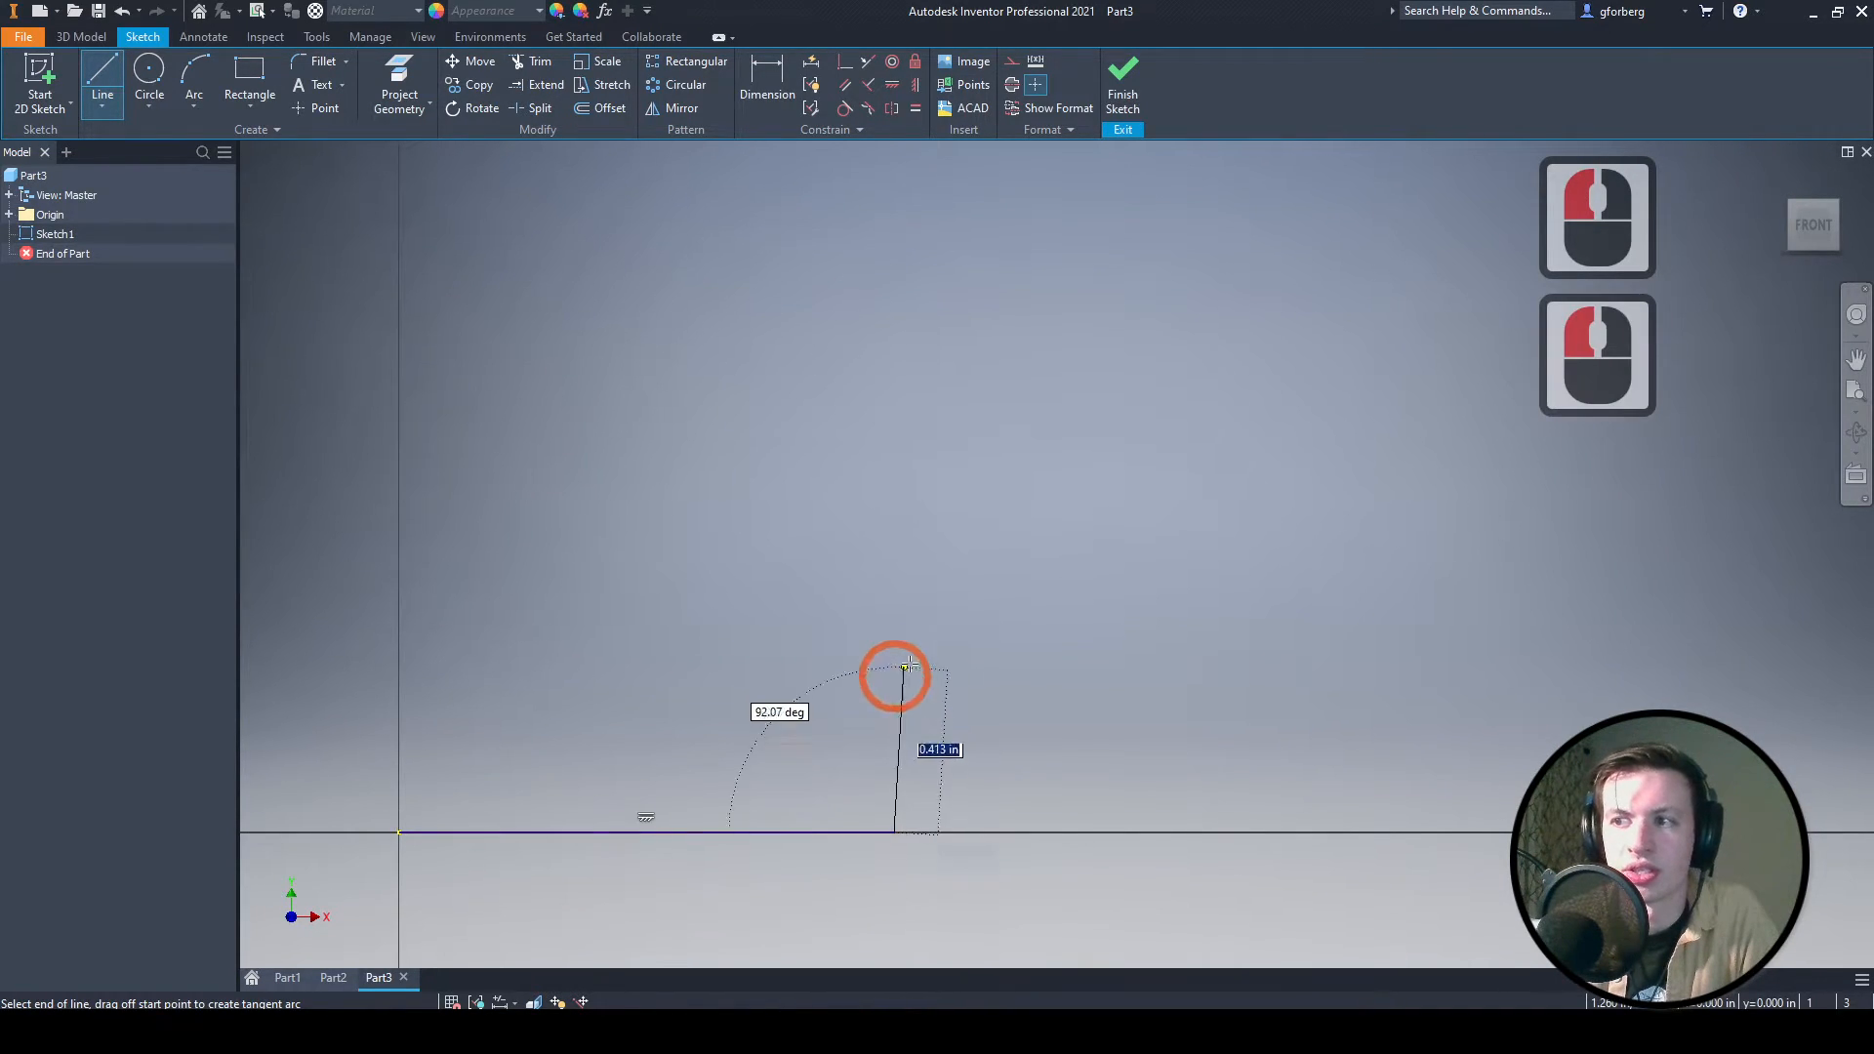
# Continue with right-angled lines, making the inner vertical edge about 0.86 in tall, and close the L-shaped profile at the origin
pyautogui.moveTo(908, 667); pyautogui.dragTo(992, 607, button='middle')
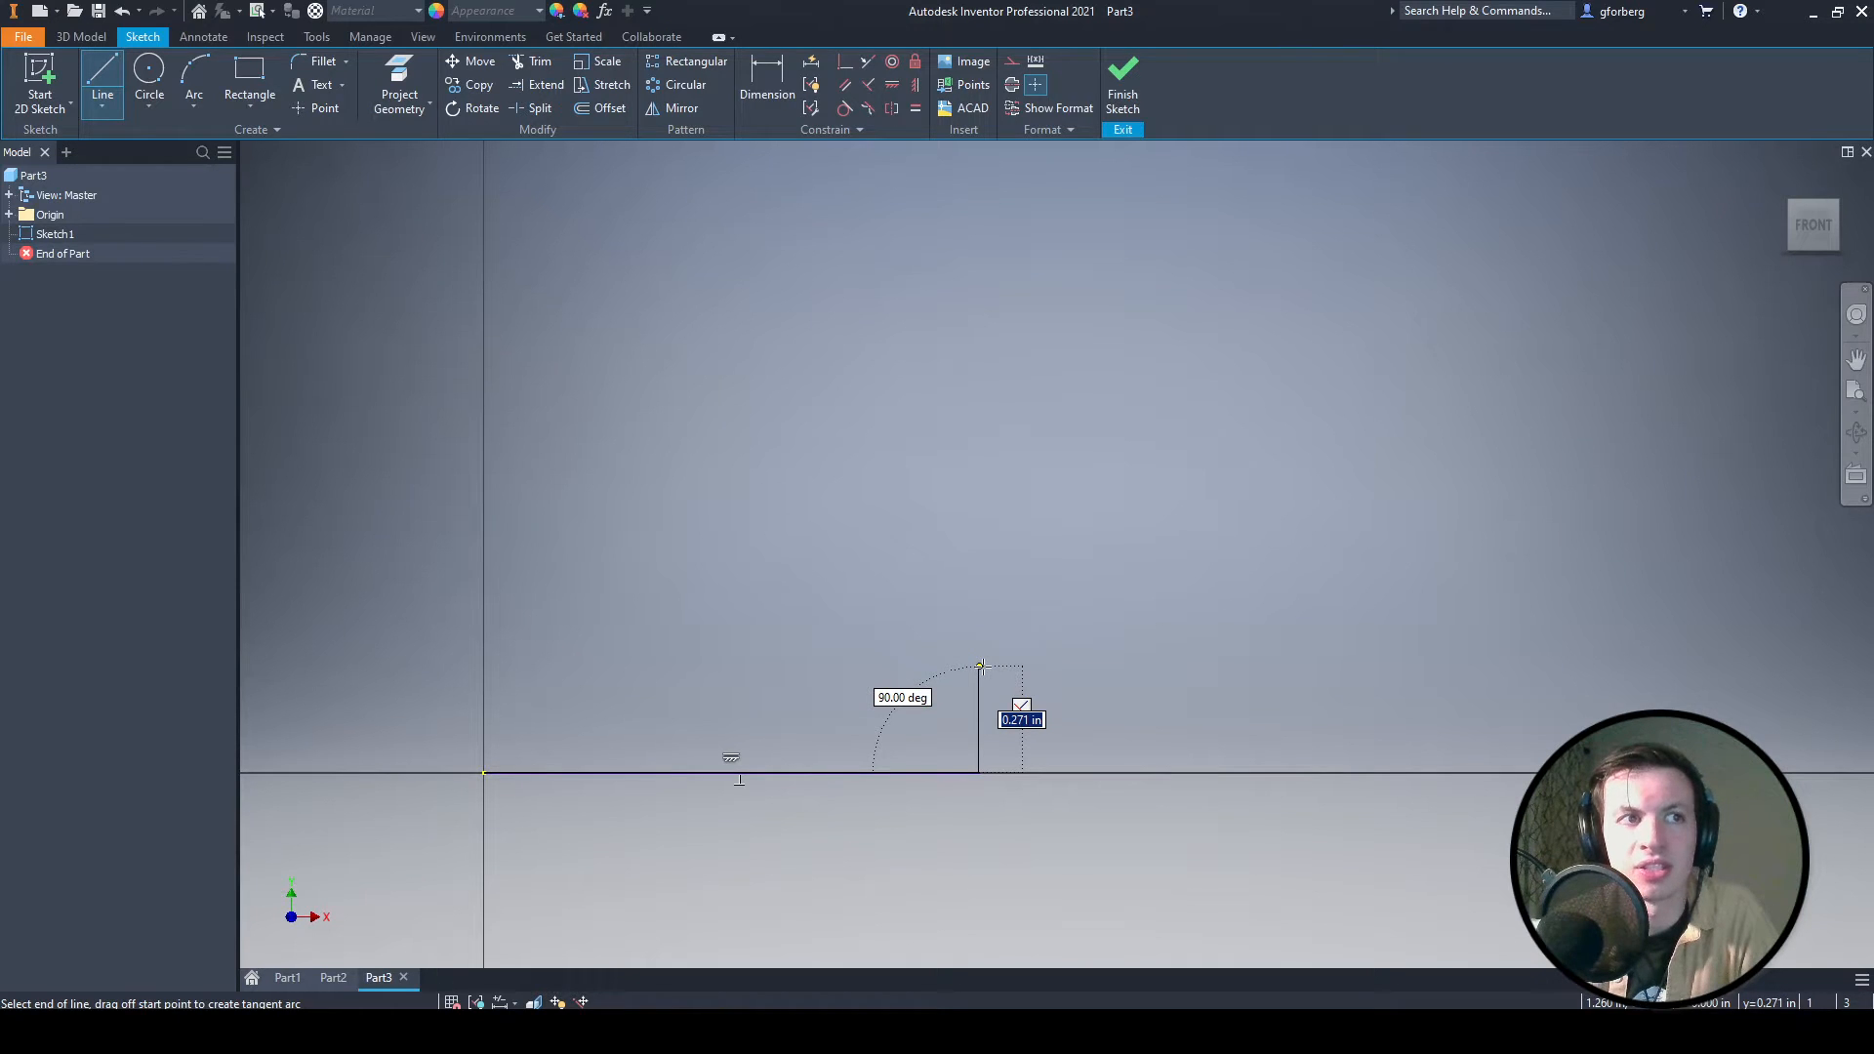
pyautogui.click(979, 659)
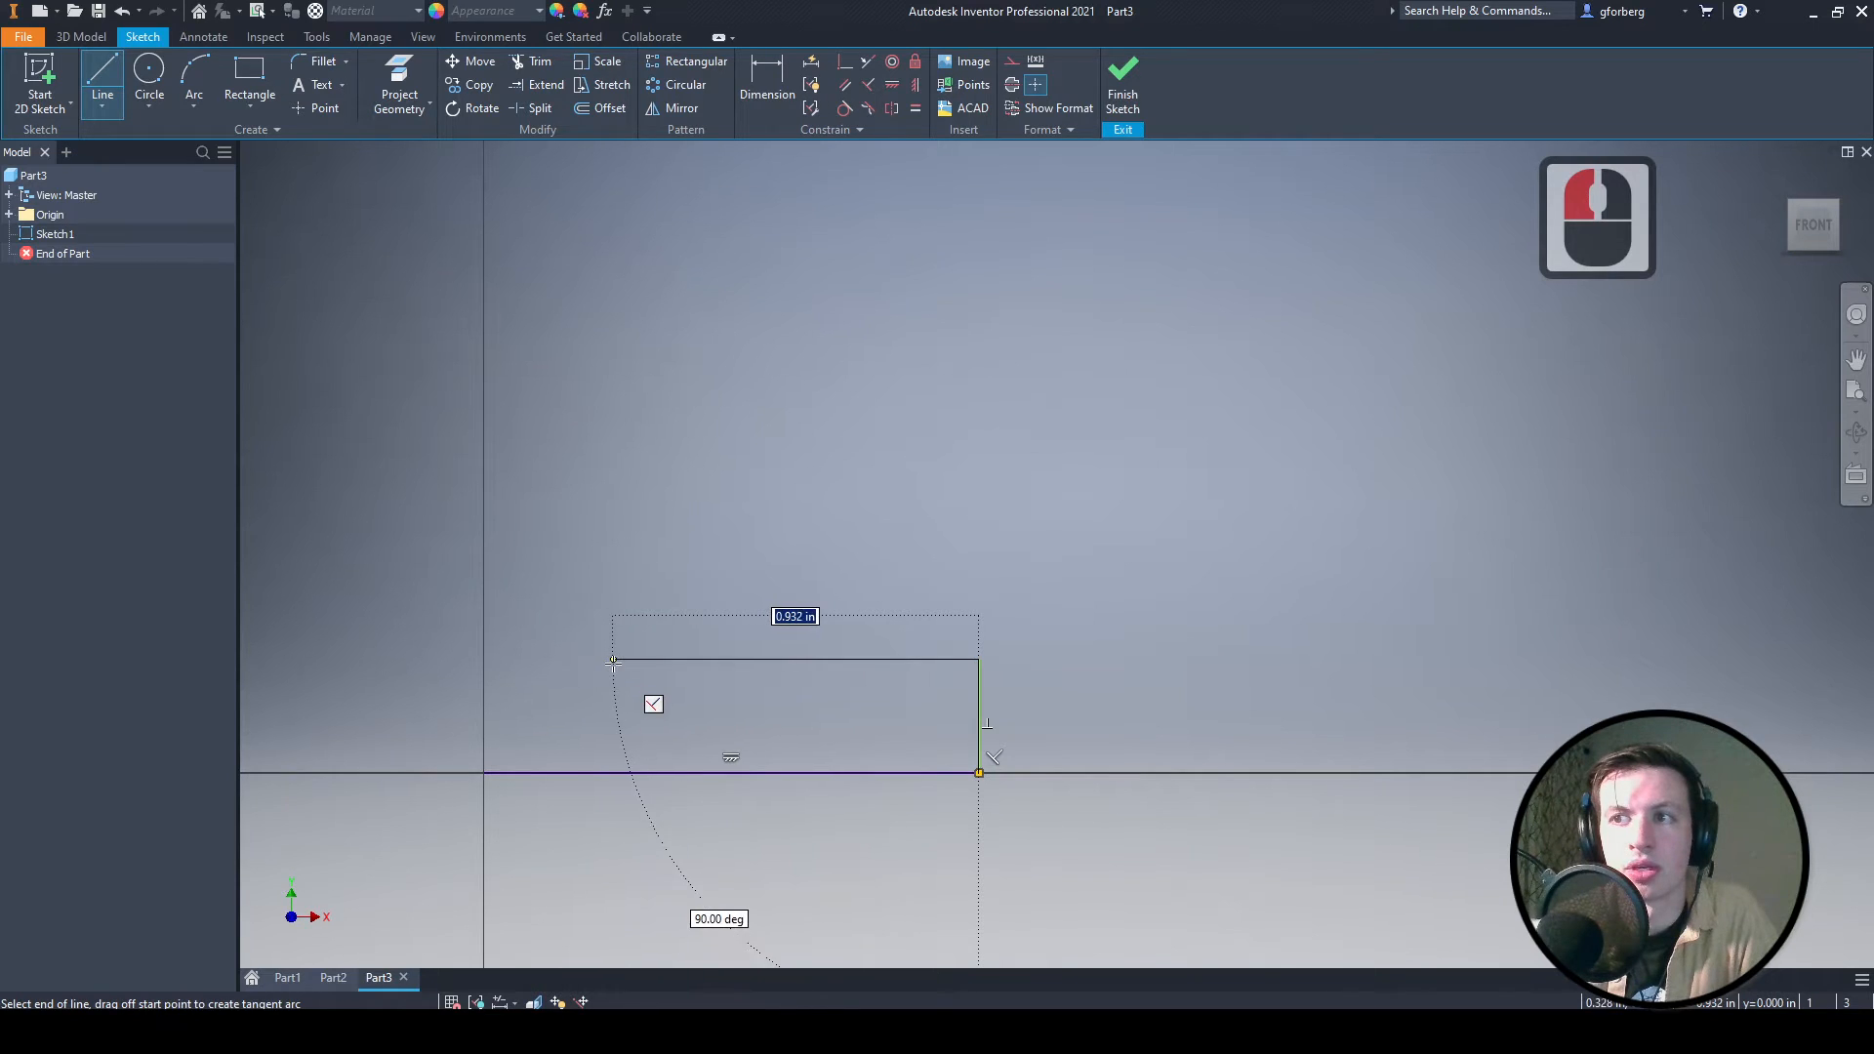
pyautogui.click(626, 659)
pyautogui.click(625, 322)
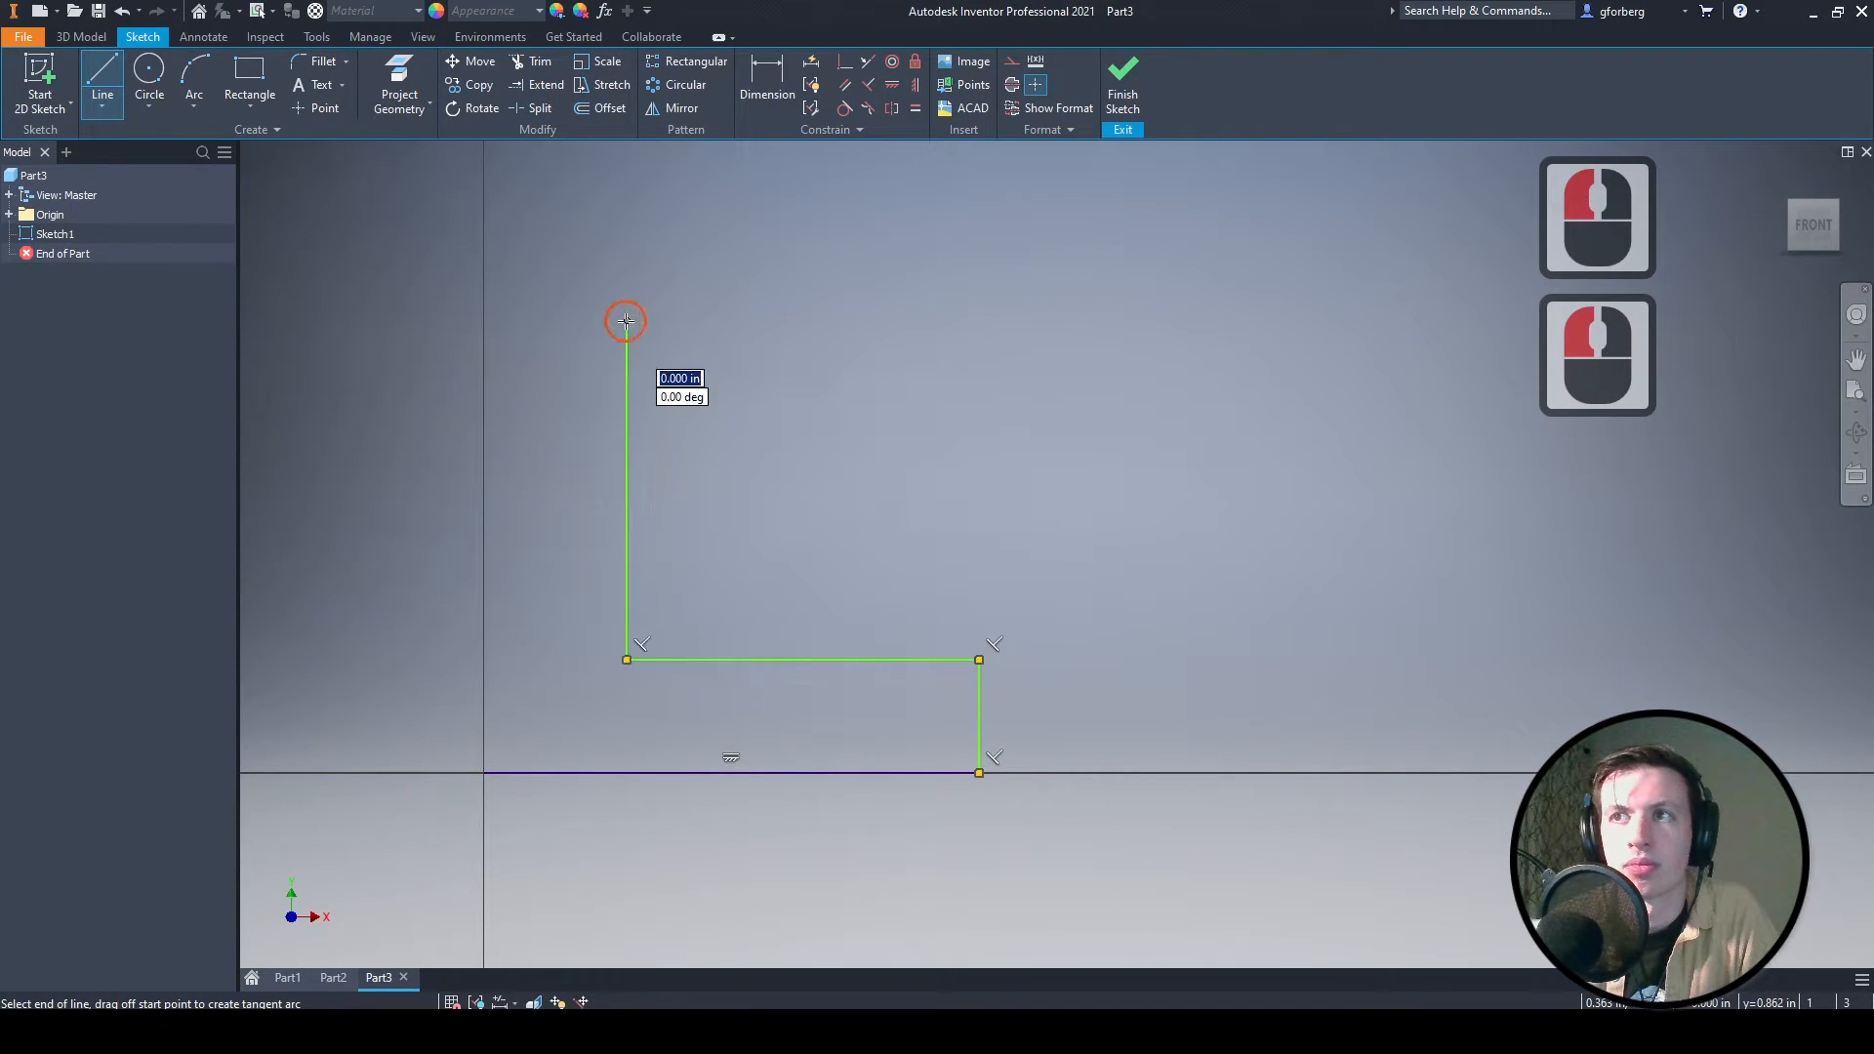
pyautogui.click(486, 322)
pyautogui.click(486, 773)
pyautogui.click(719, 460)
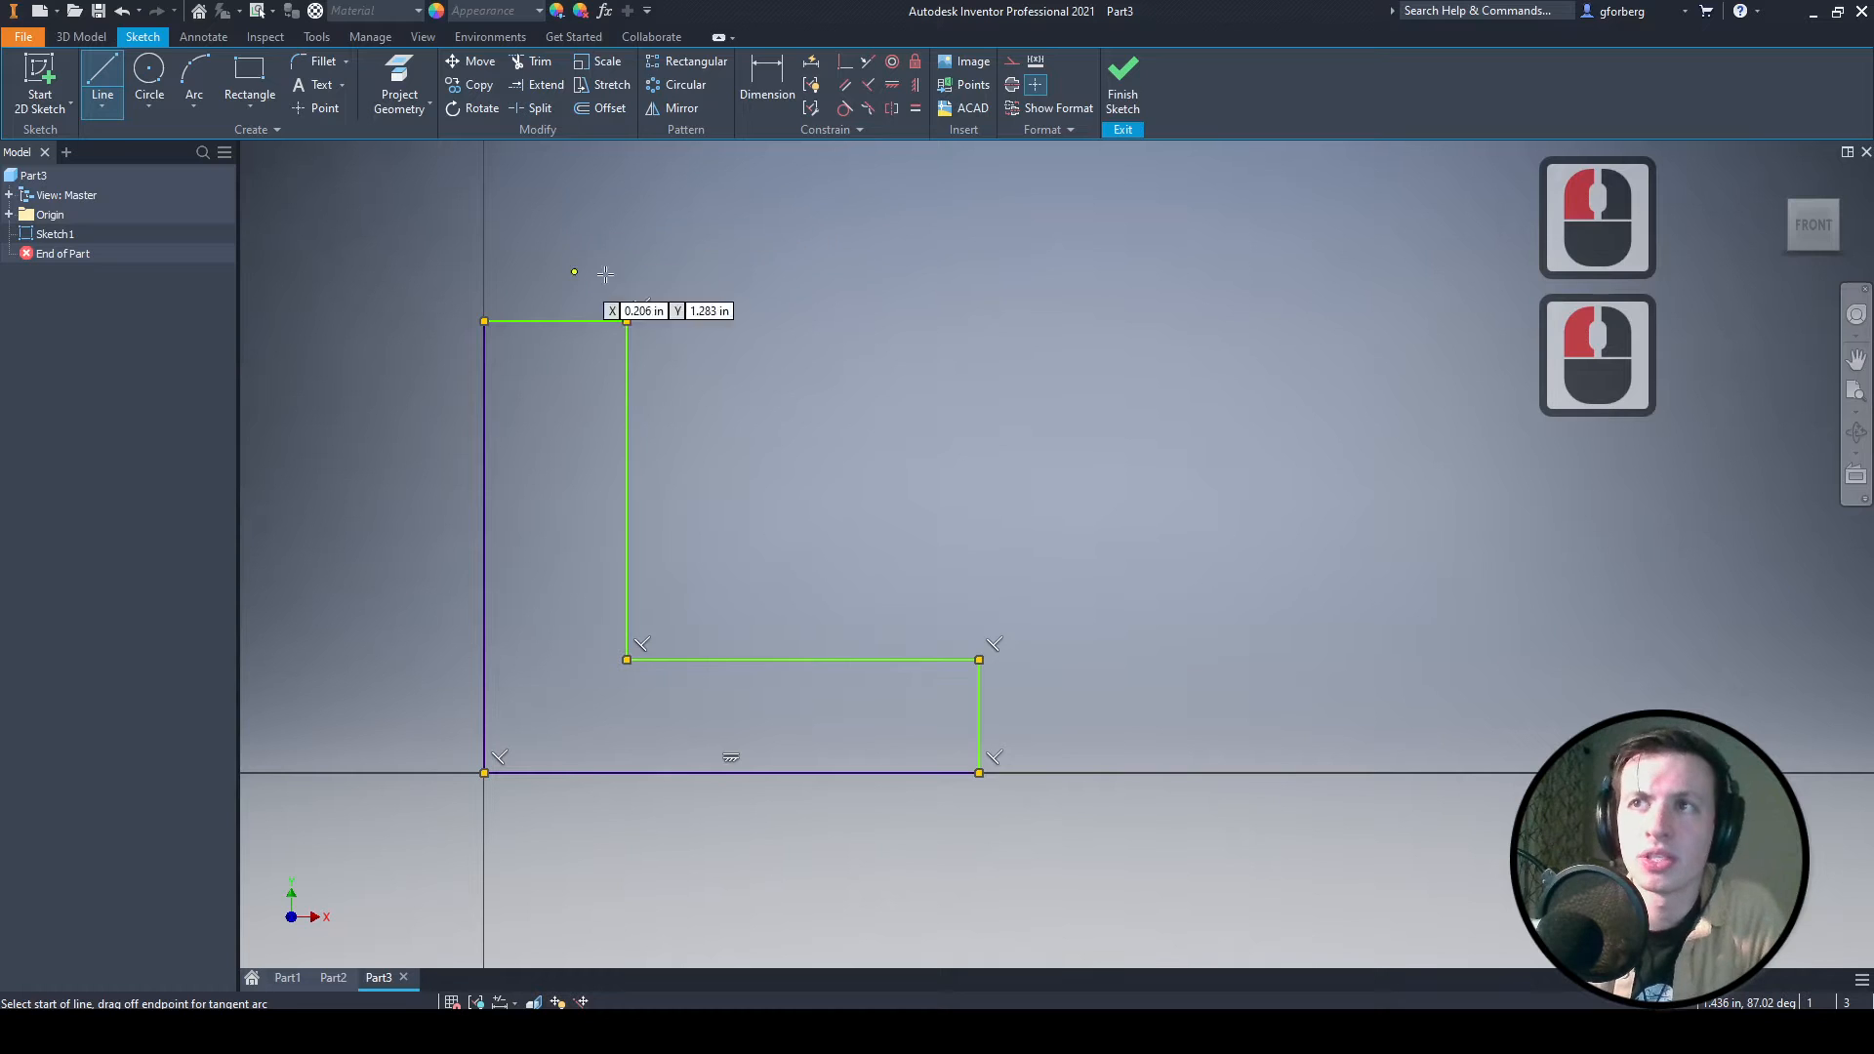
pyautogui.press('Escape')
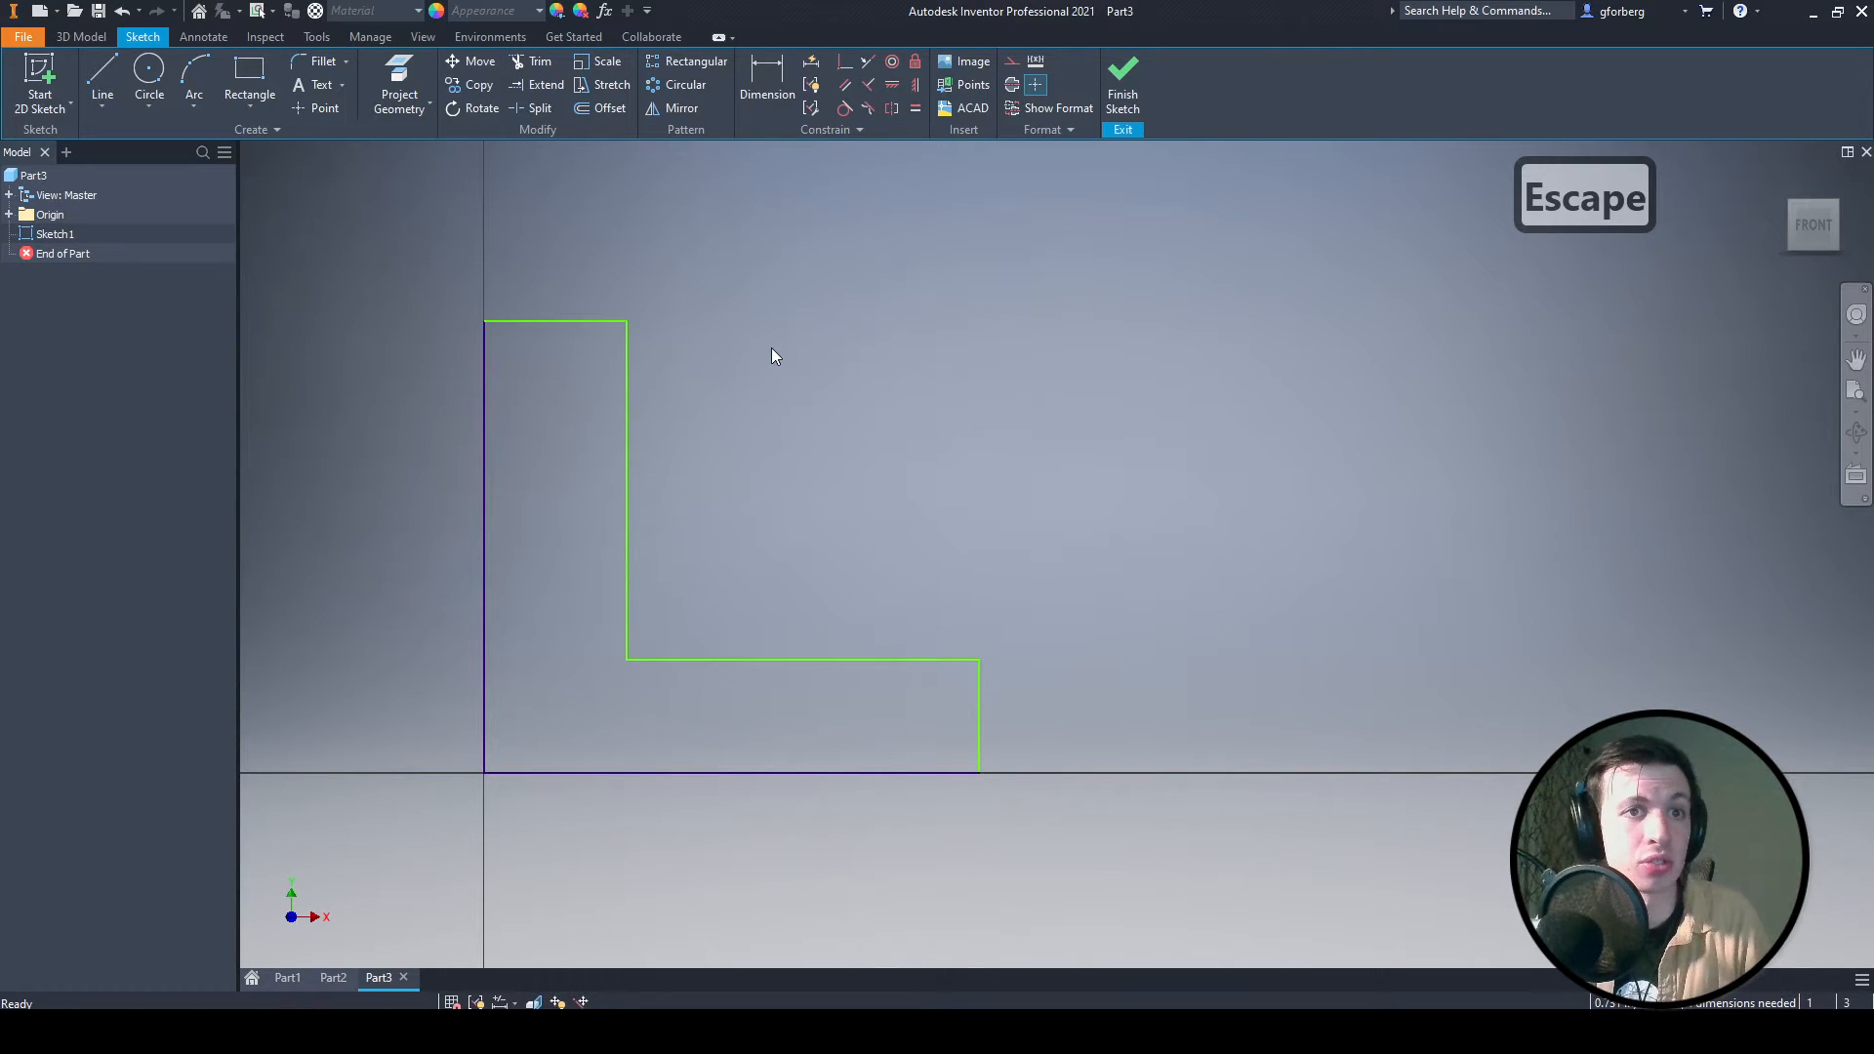
# Dimension the overall width of the L profile between its outer vertical edges as 3 in
pyautogui.click(771, 88)
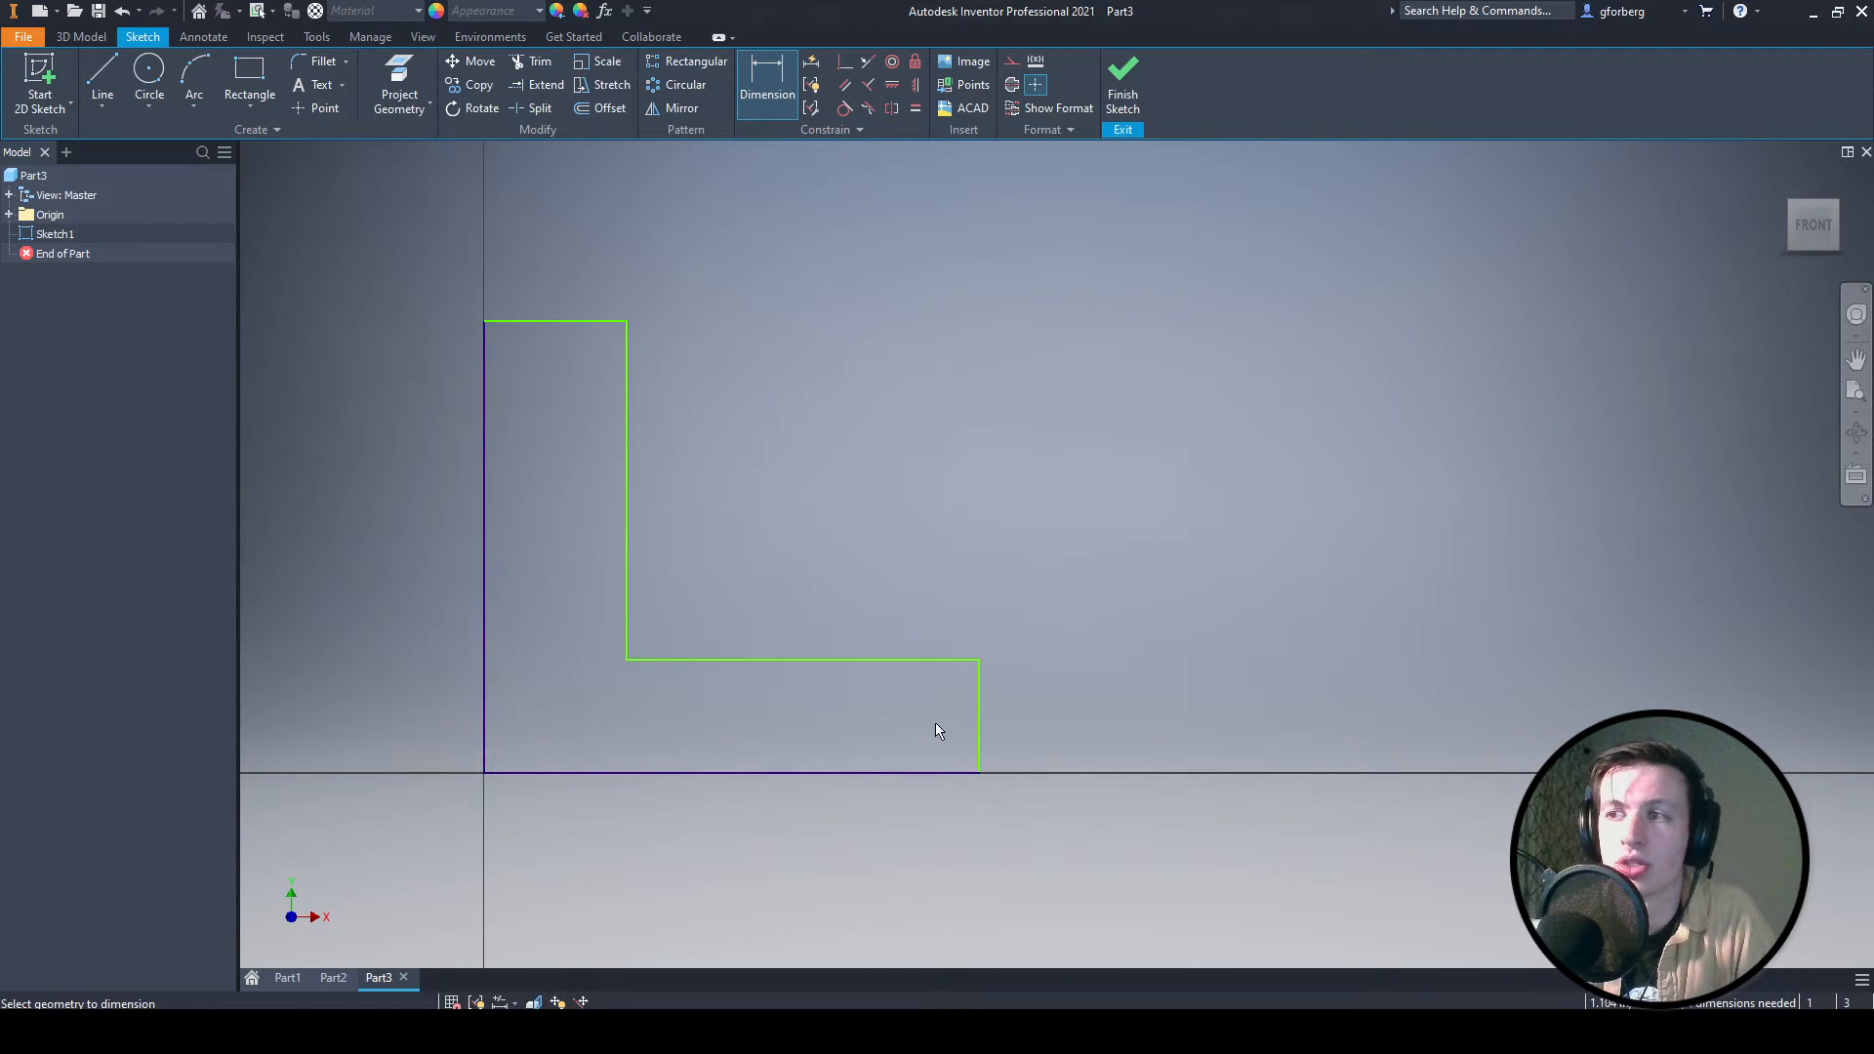
pyautogui.click(980, 705)
pyautogui.click(486, 696)
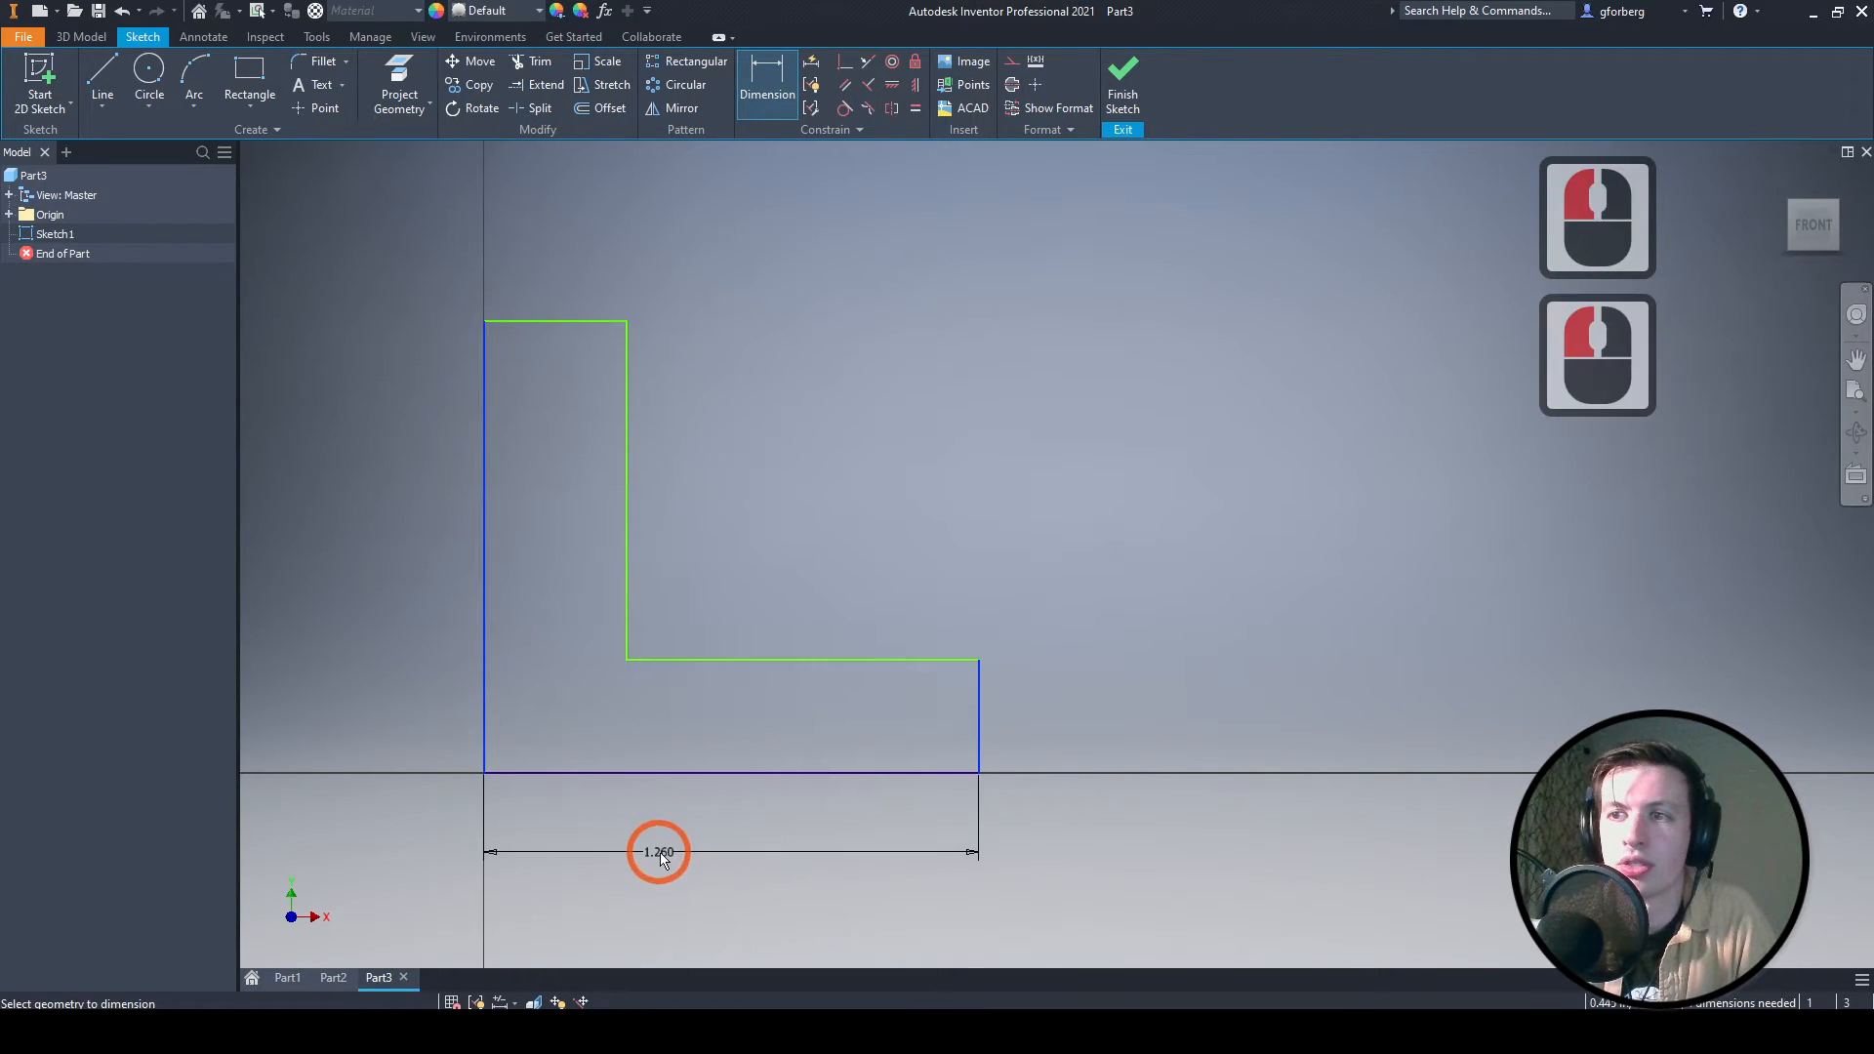
pyautogui.click(659, 851)
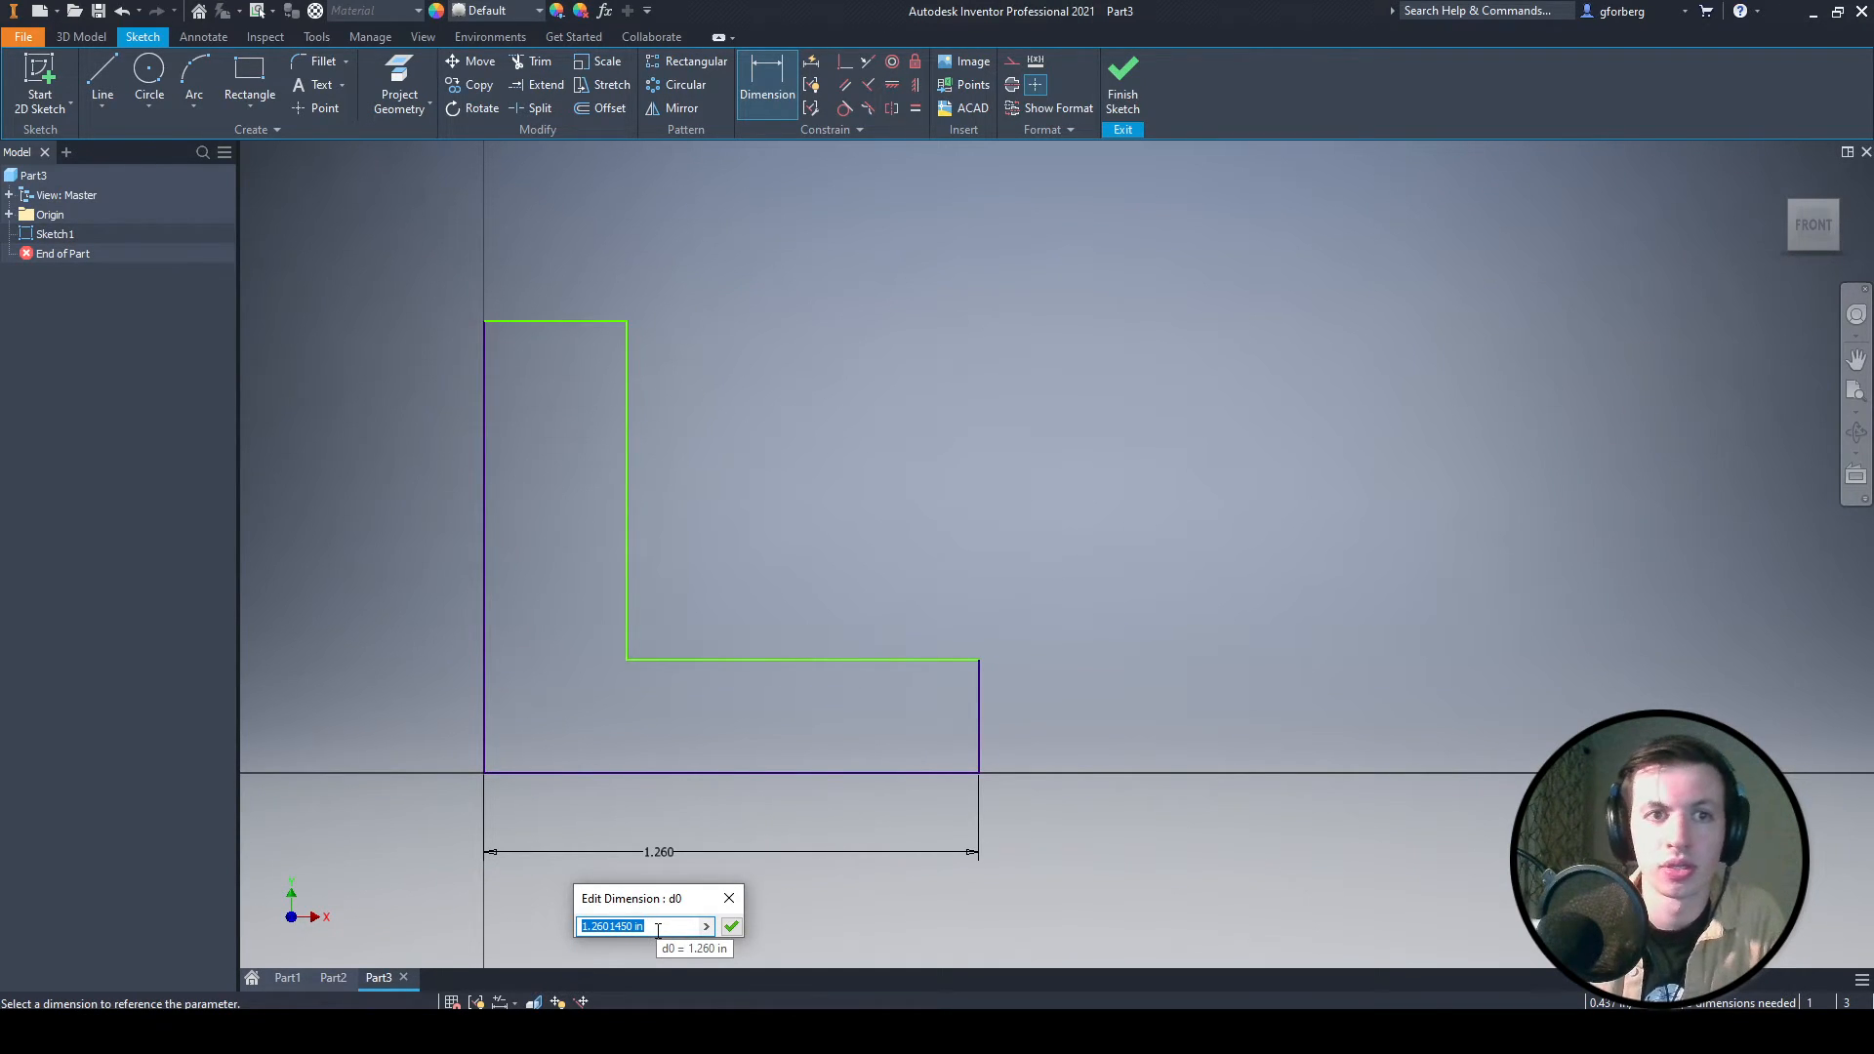
pyautogui.tripleClick(586, 926)
pyautogui.write('3')
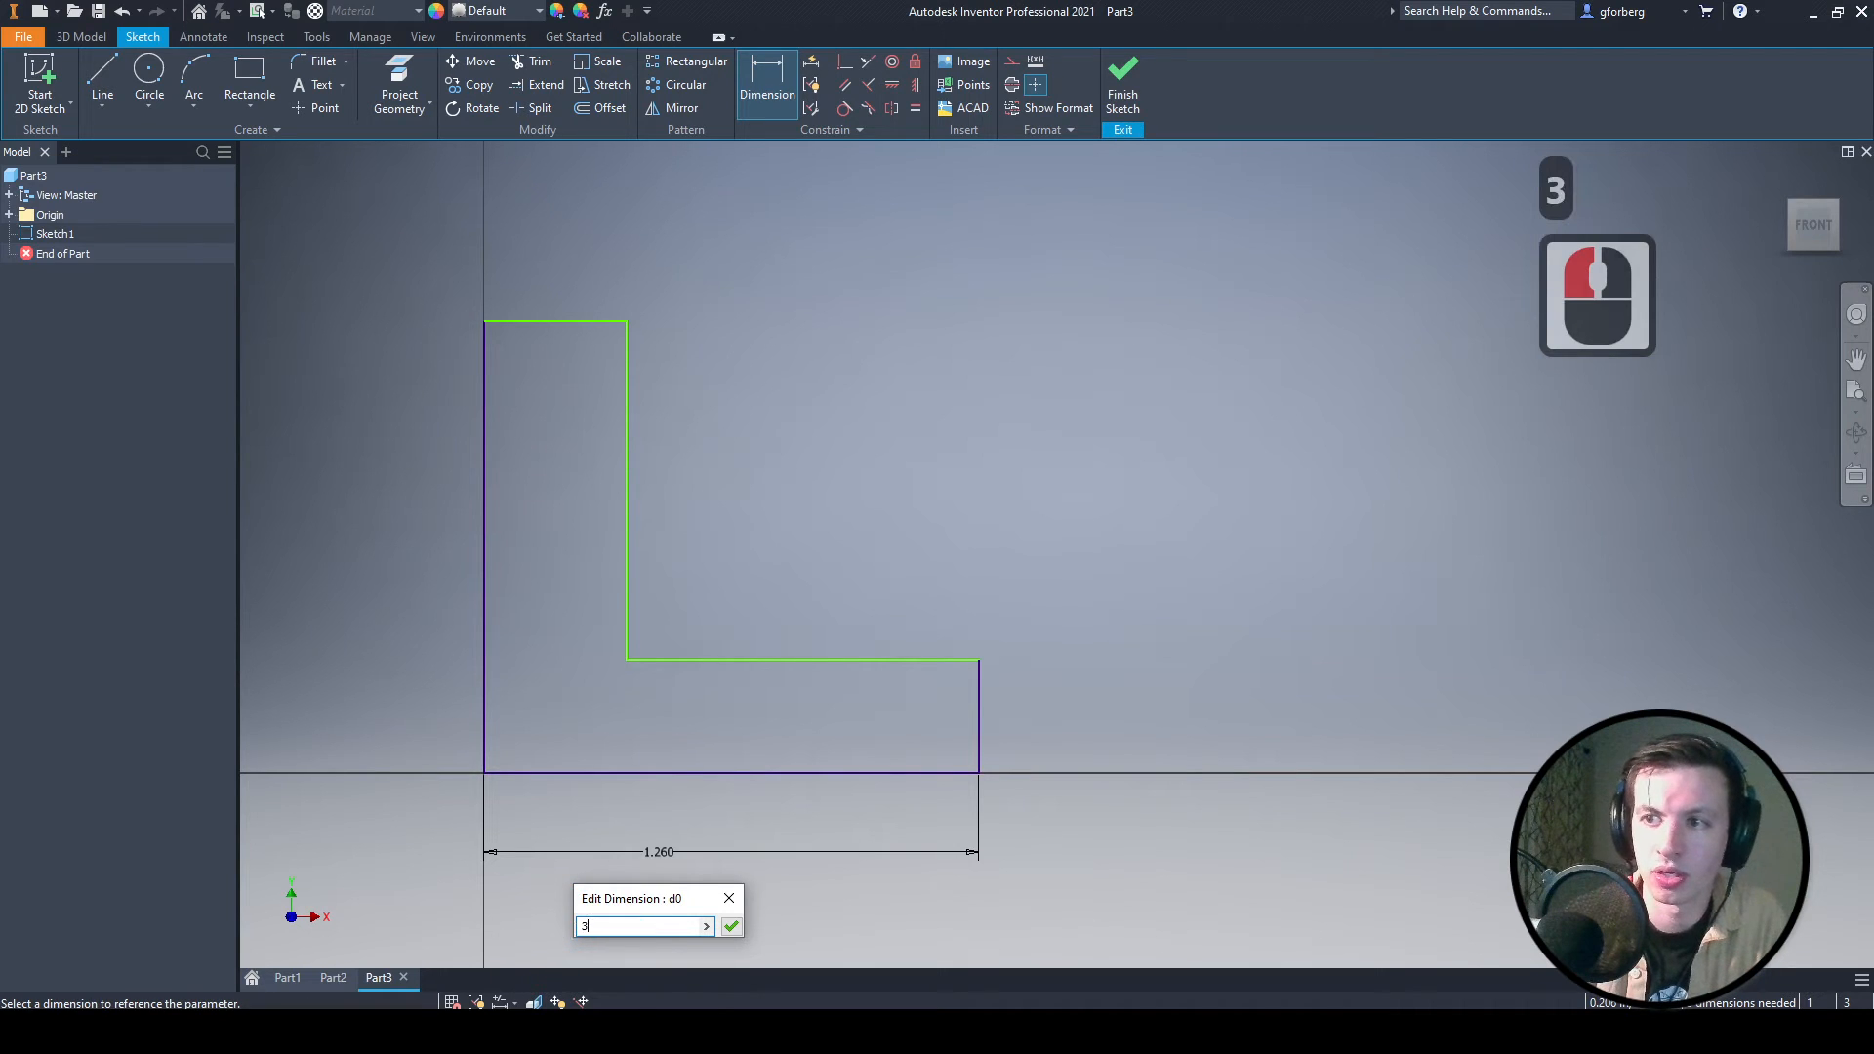
pyautogui.press('Return')
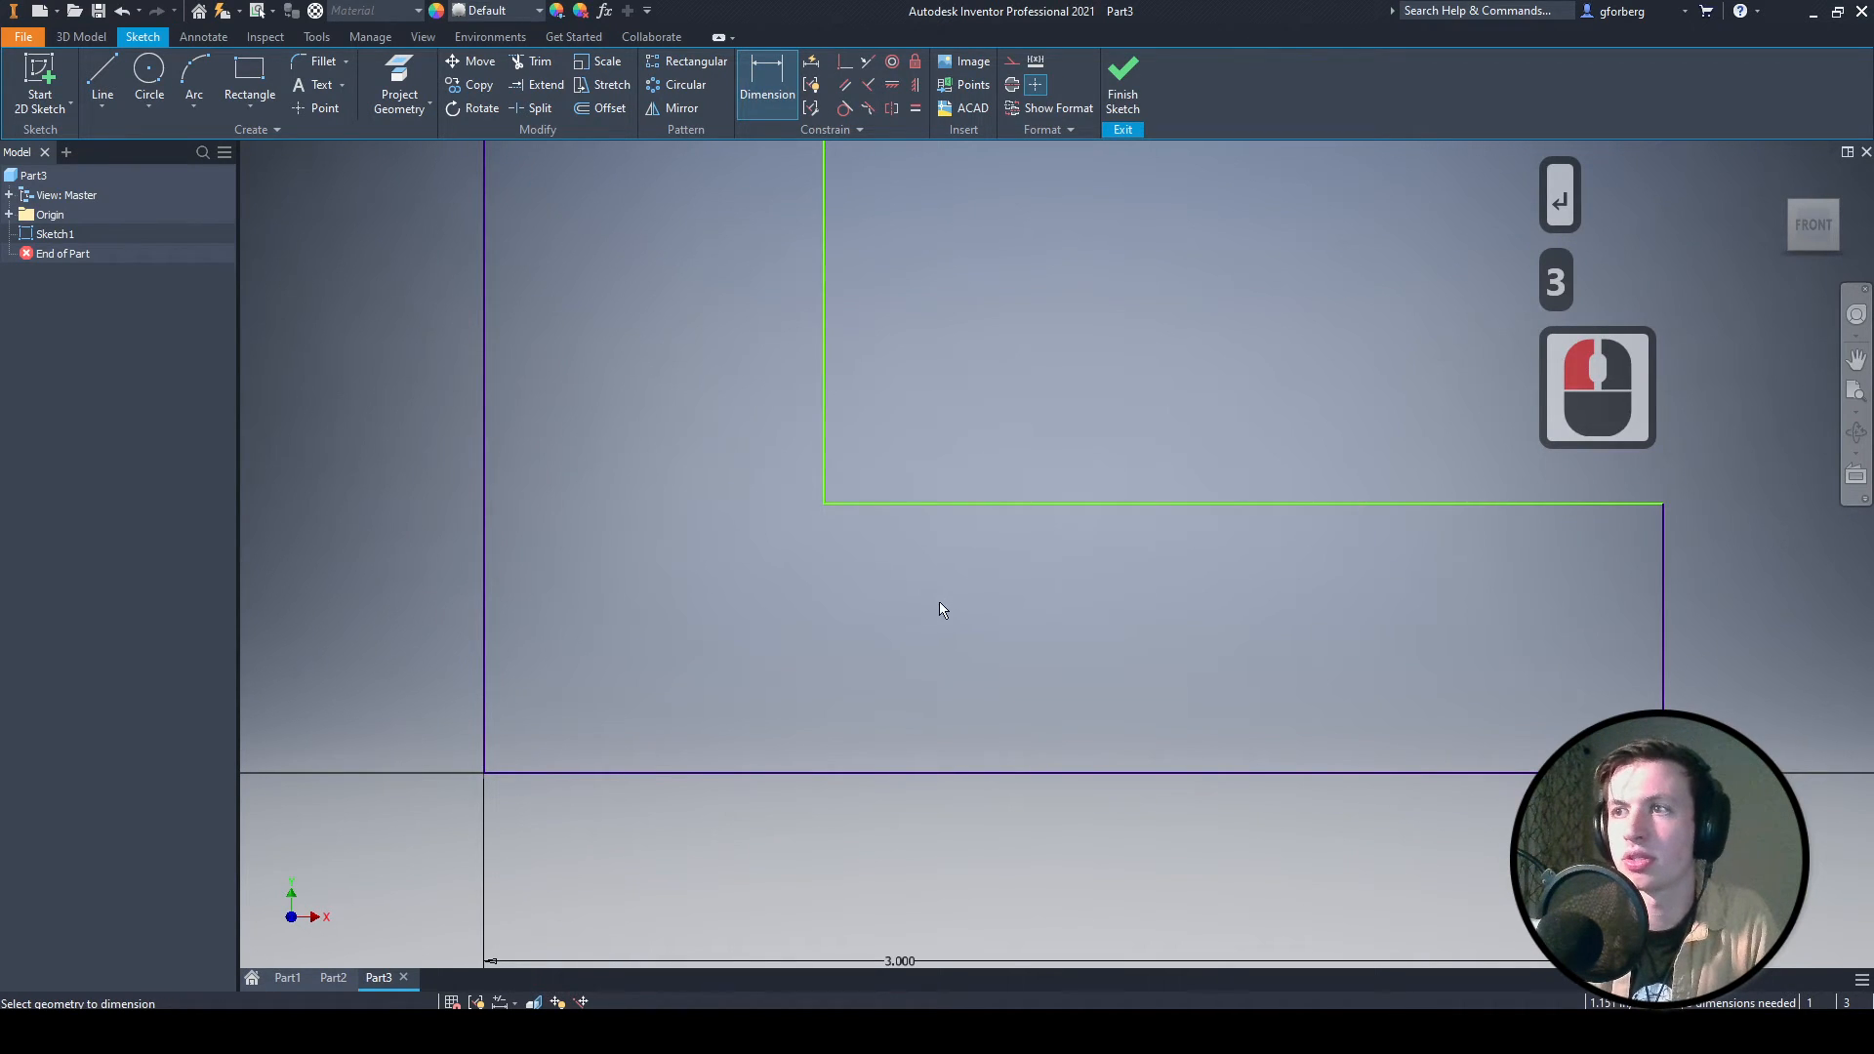
# Dimension the overall height of the L profile from its bottom edge to its top edge as 4 in
pyautogui.scroll(6, 799, 672)
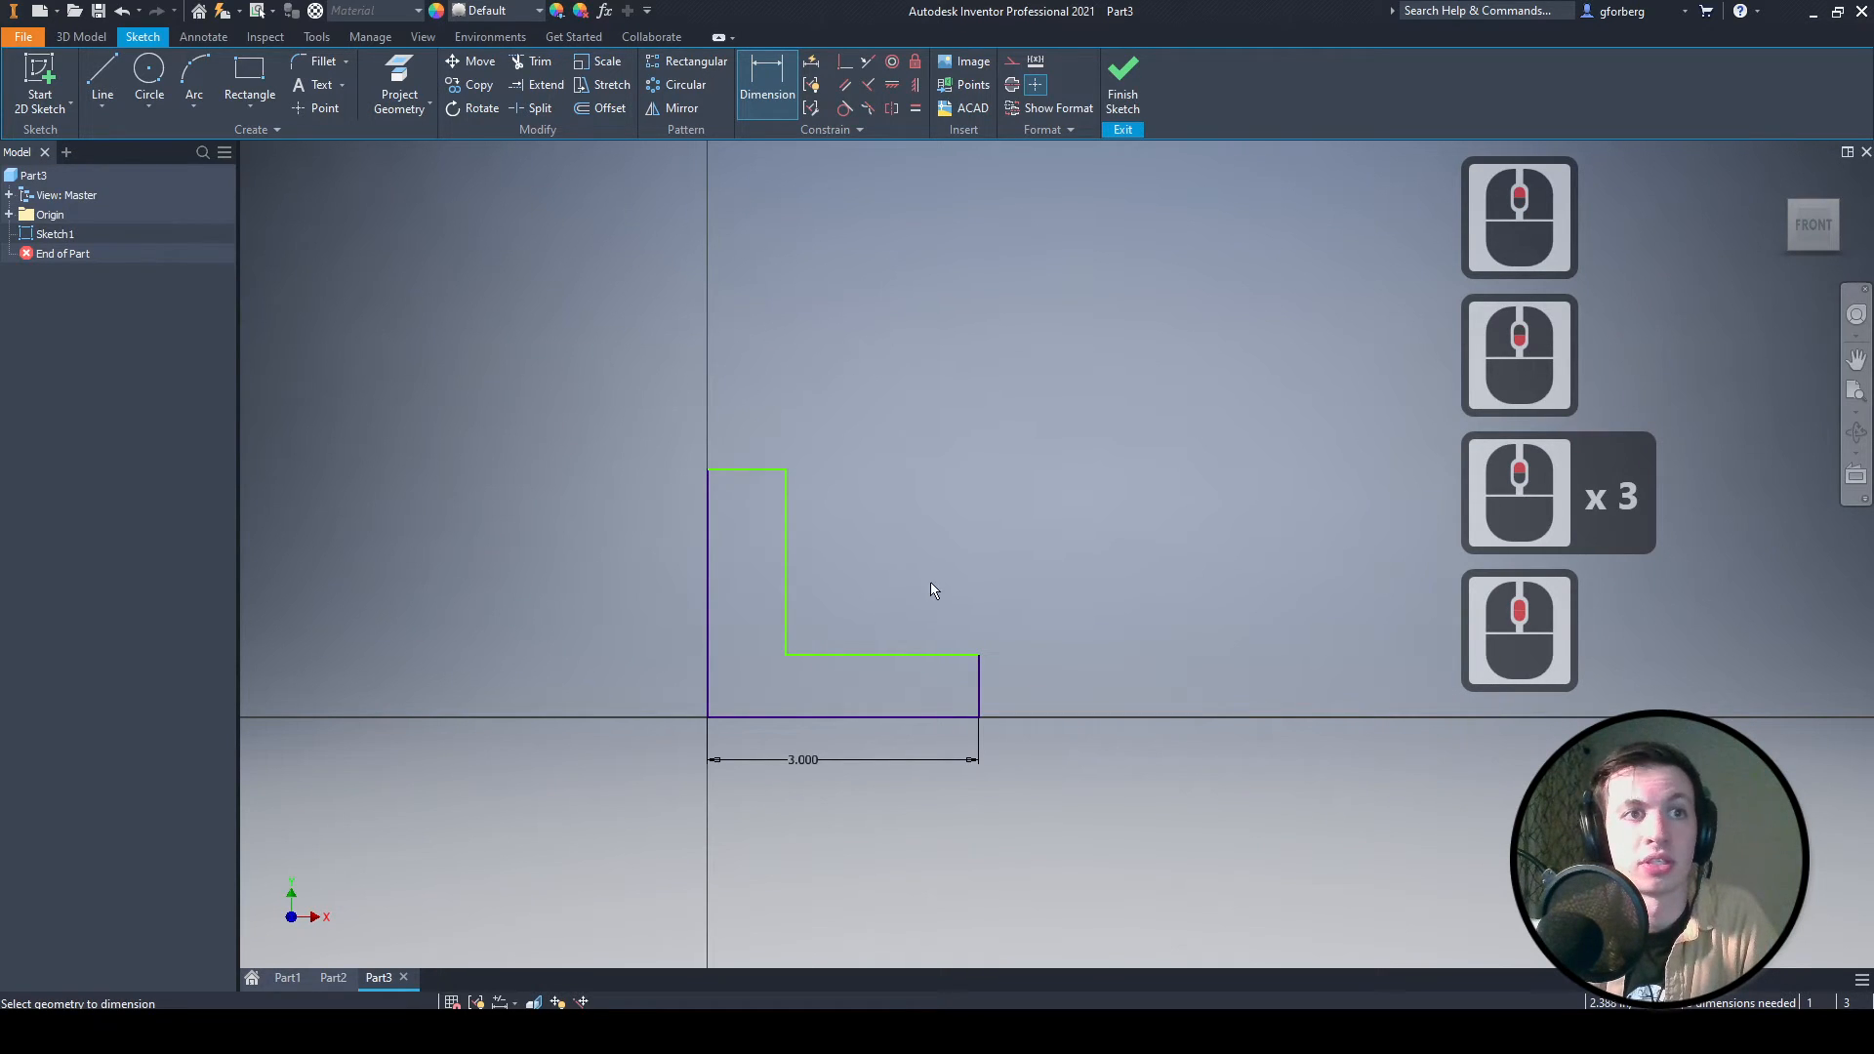
pyautogui.click(753, 472)
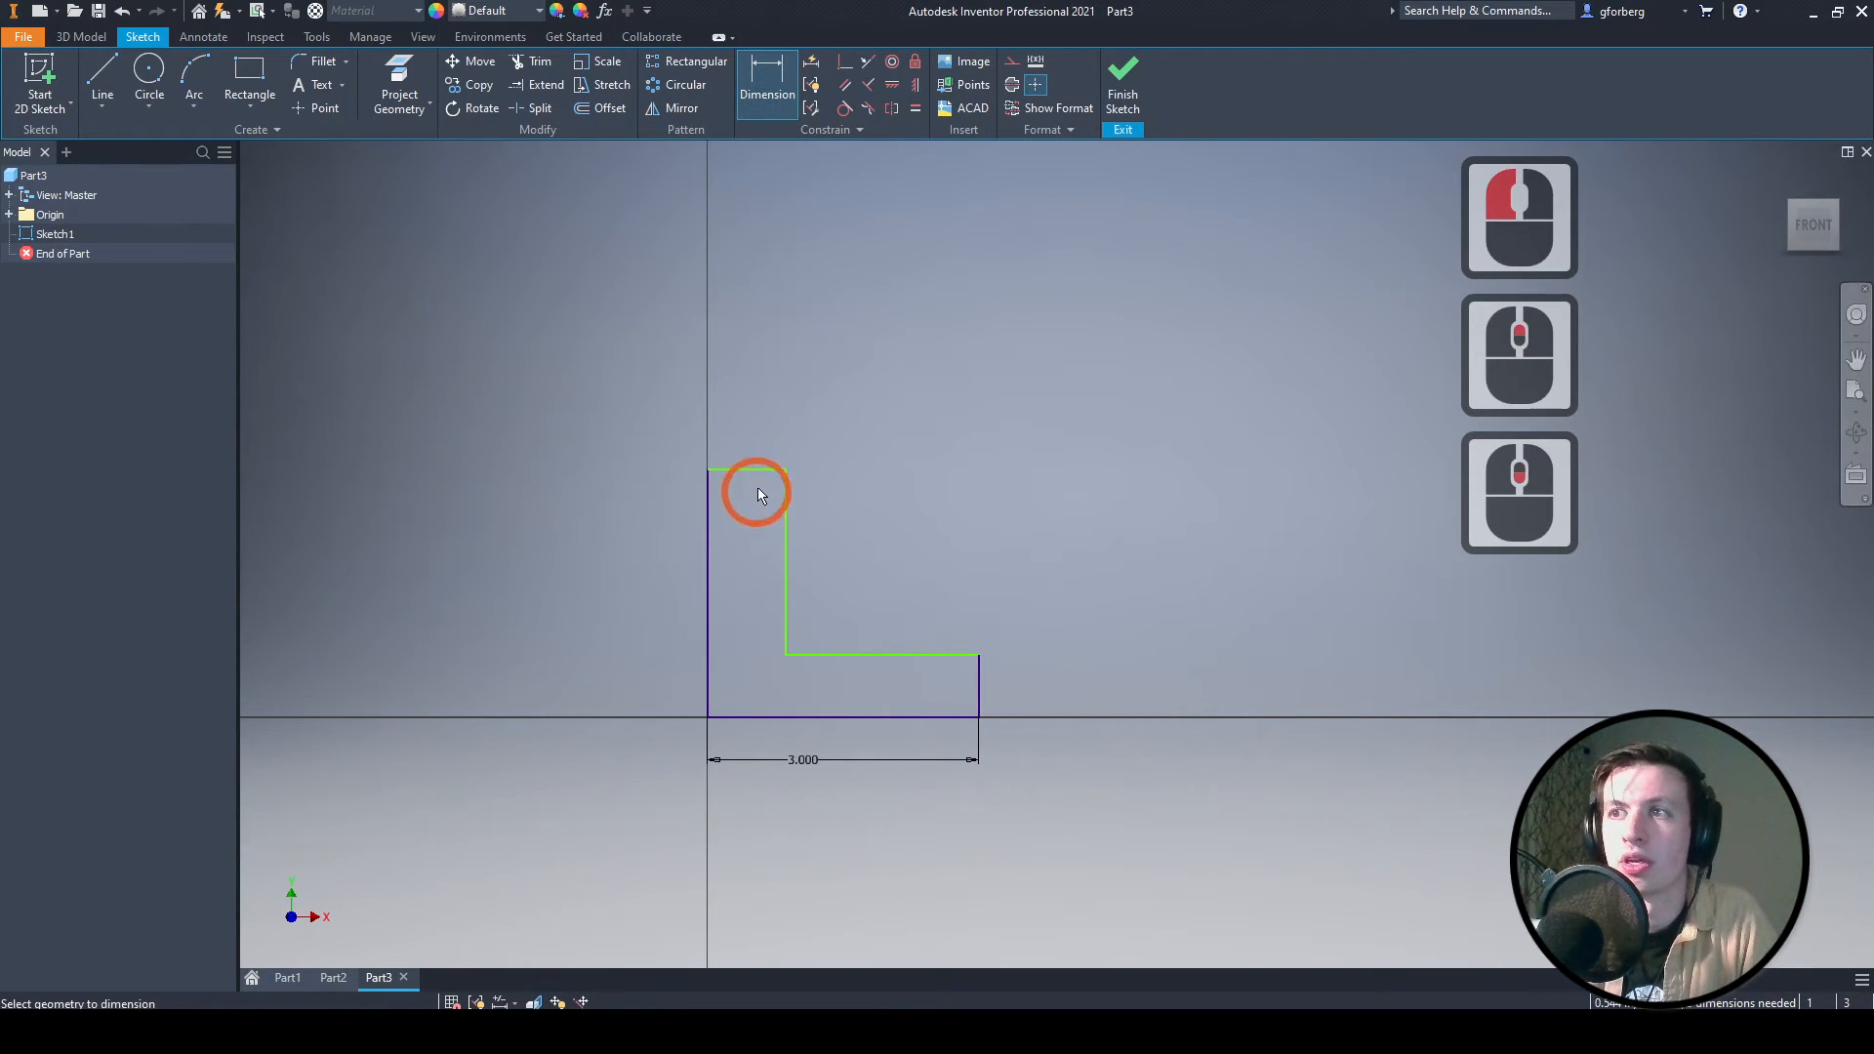
pyautogui.click(754, 664)
pyautogui.click(769, 716)
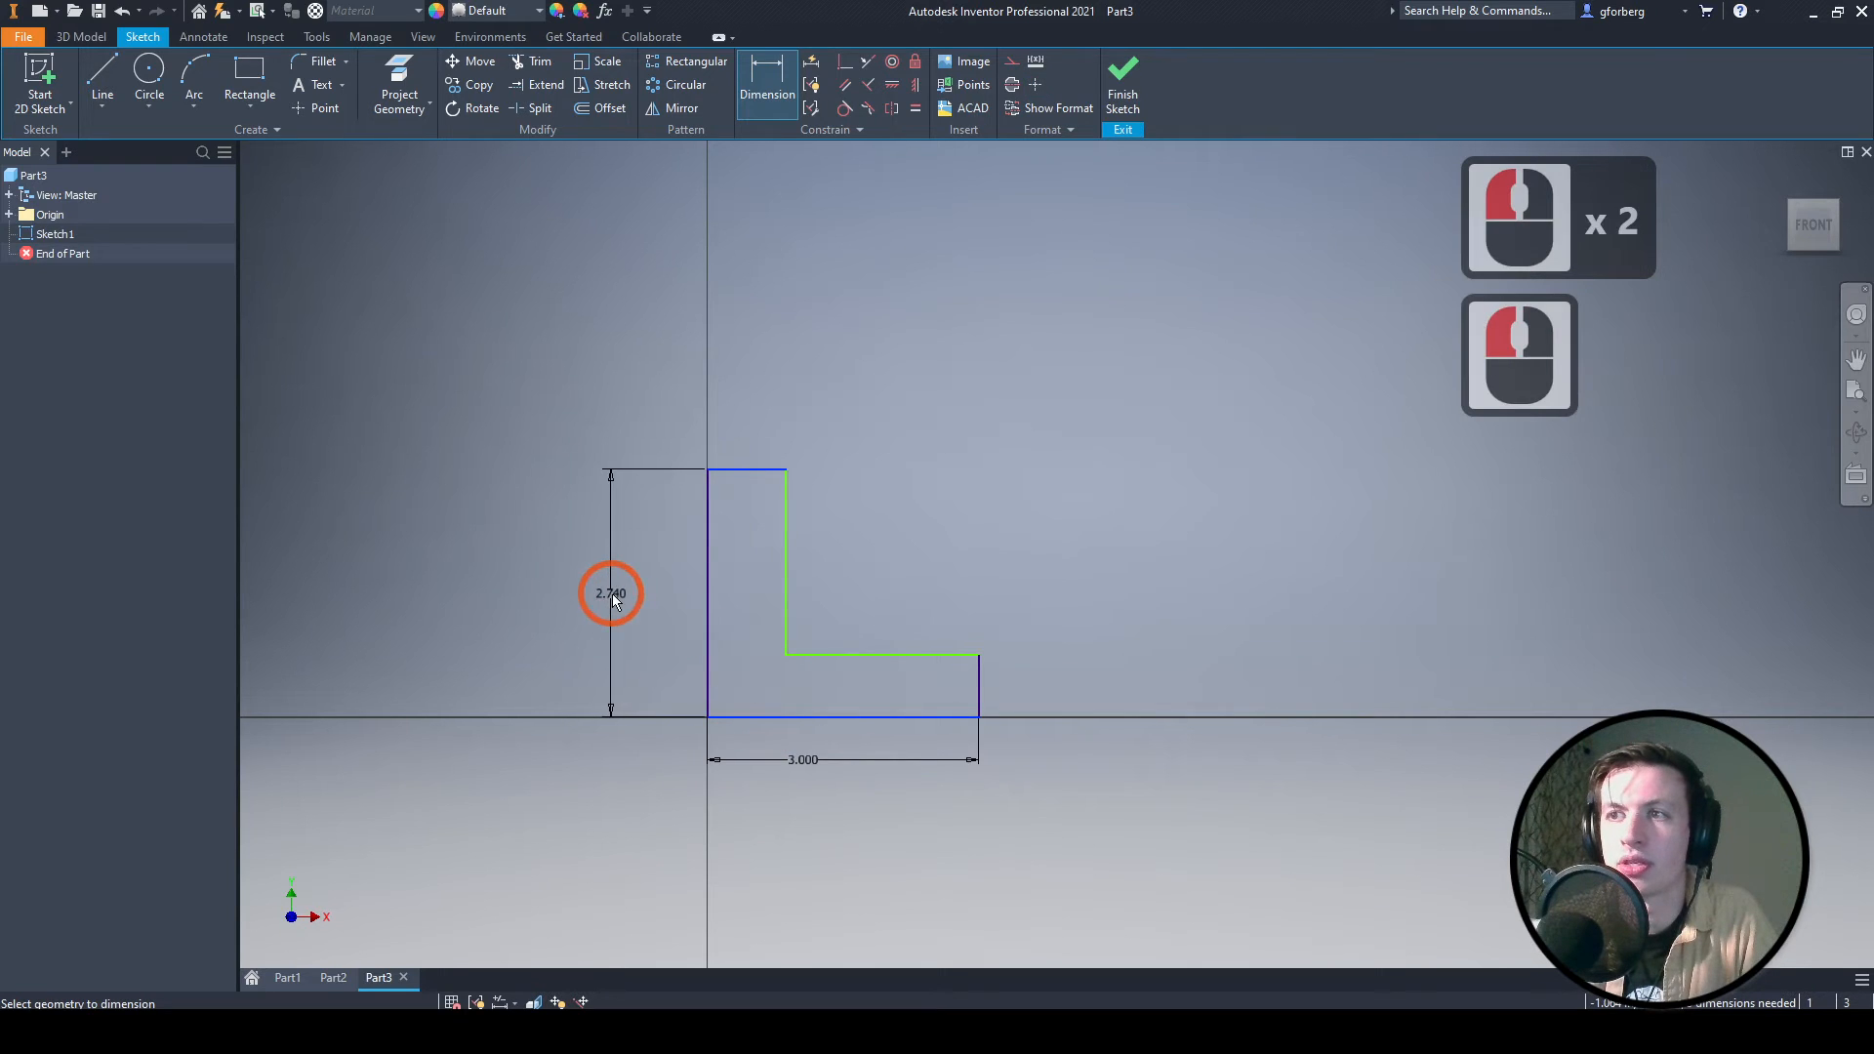
pyautogui.click(612, 593)
pyautogui.write('4')
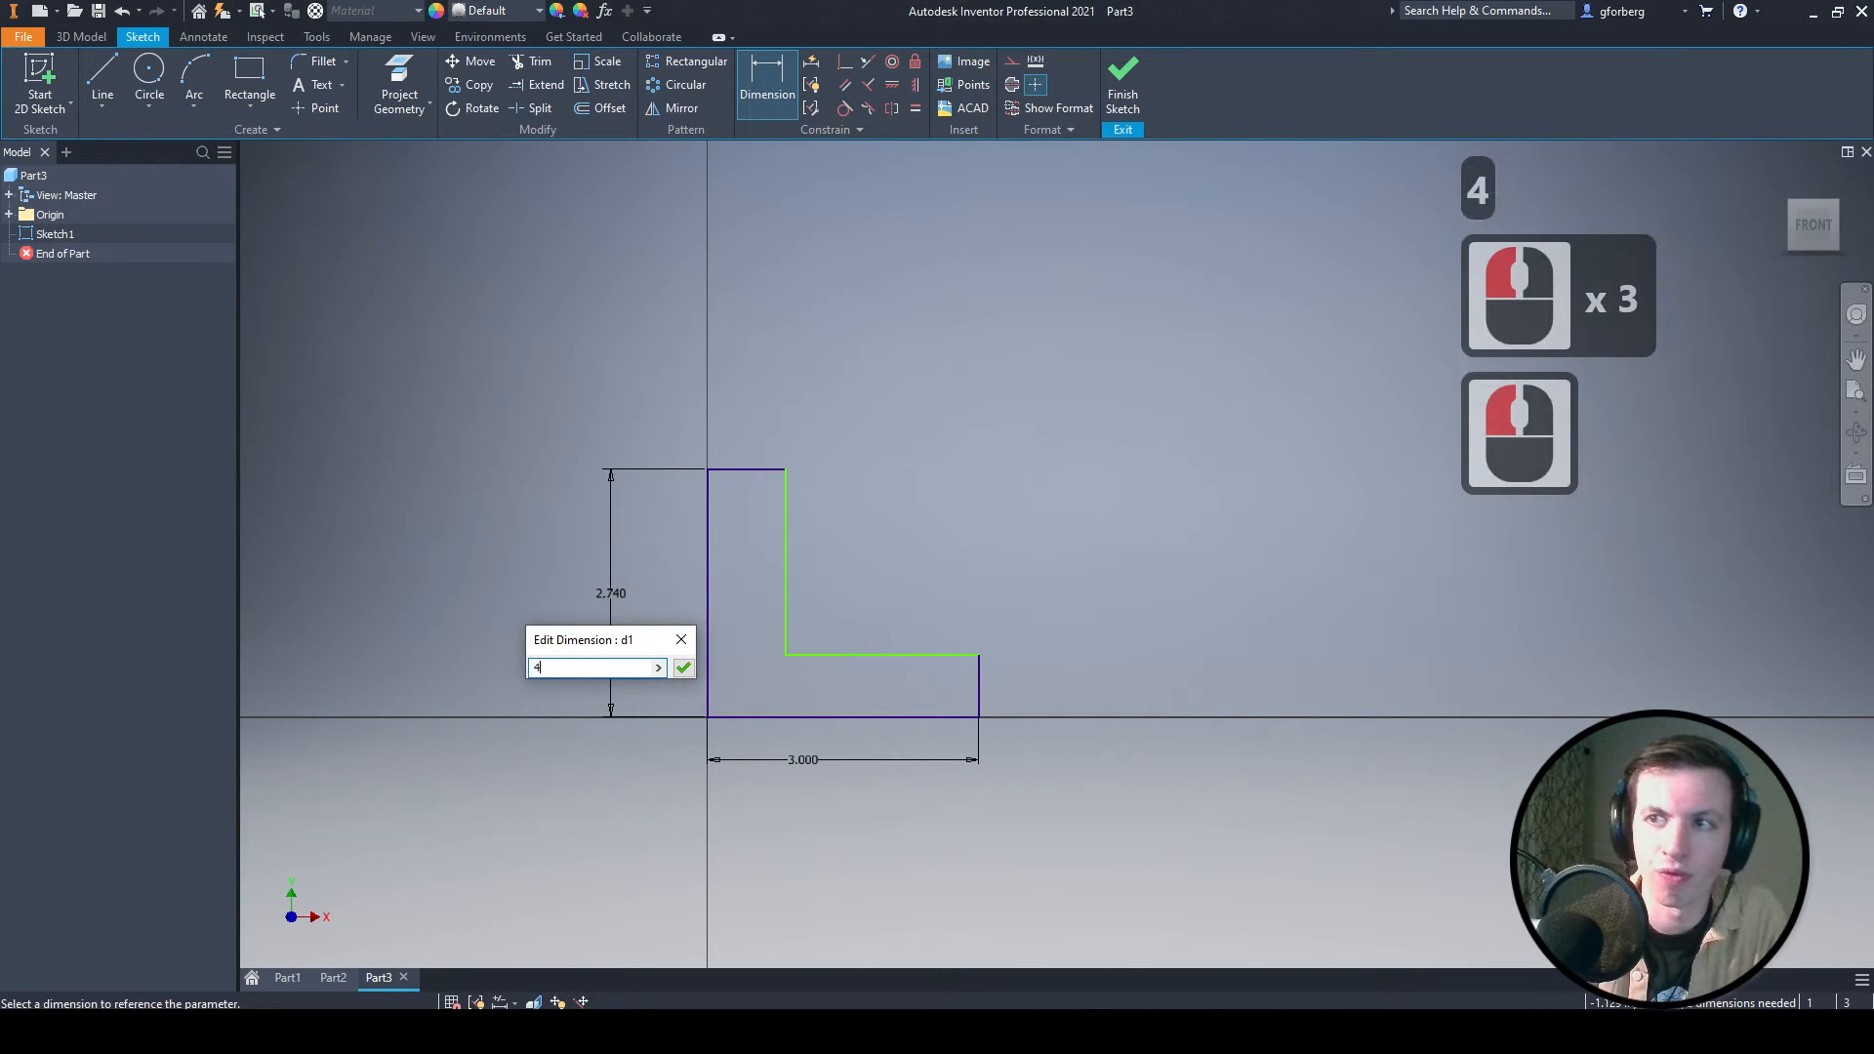
pyautogui.press('Return')
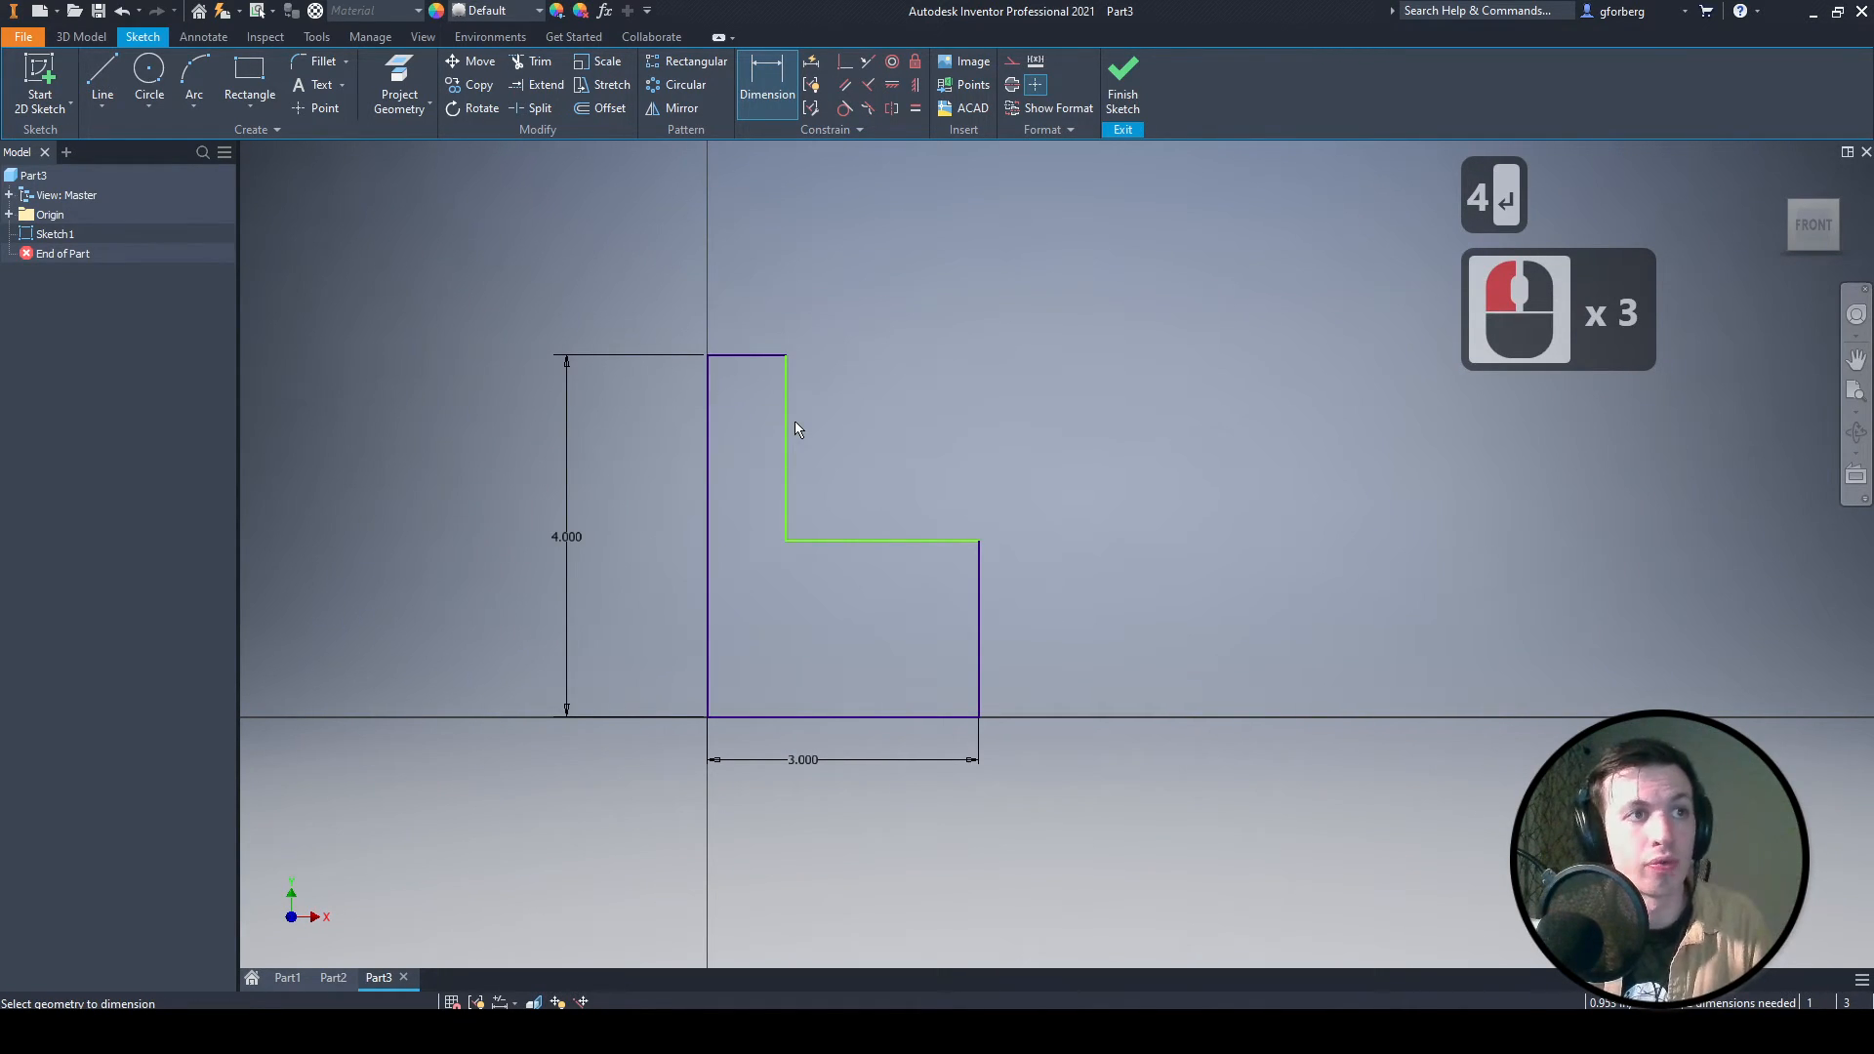
# Dimension the thickness of the horizontal leg of the L profile as 1 in
pyautogui.click(857, 542)
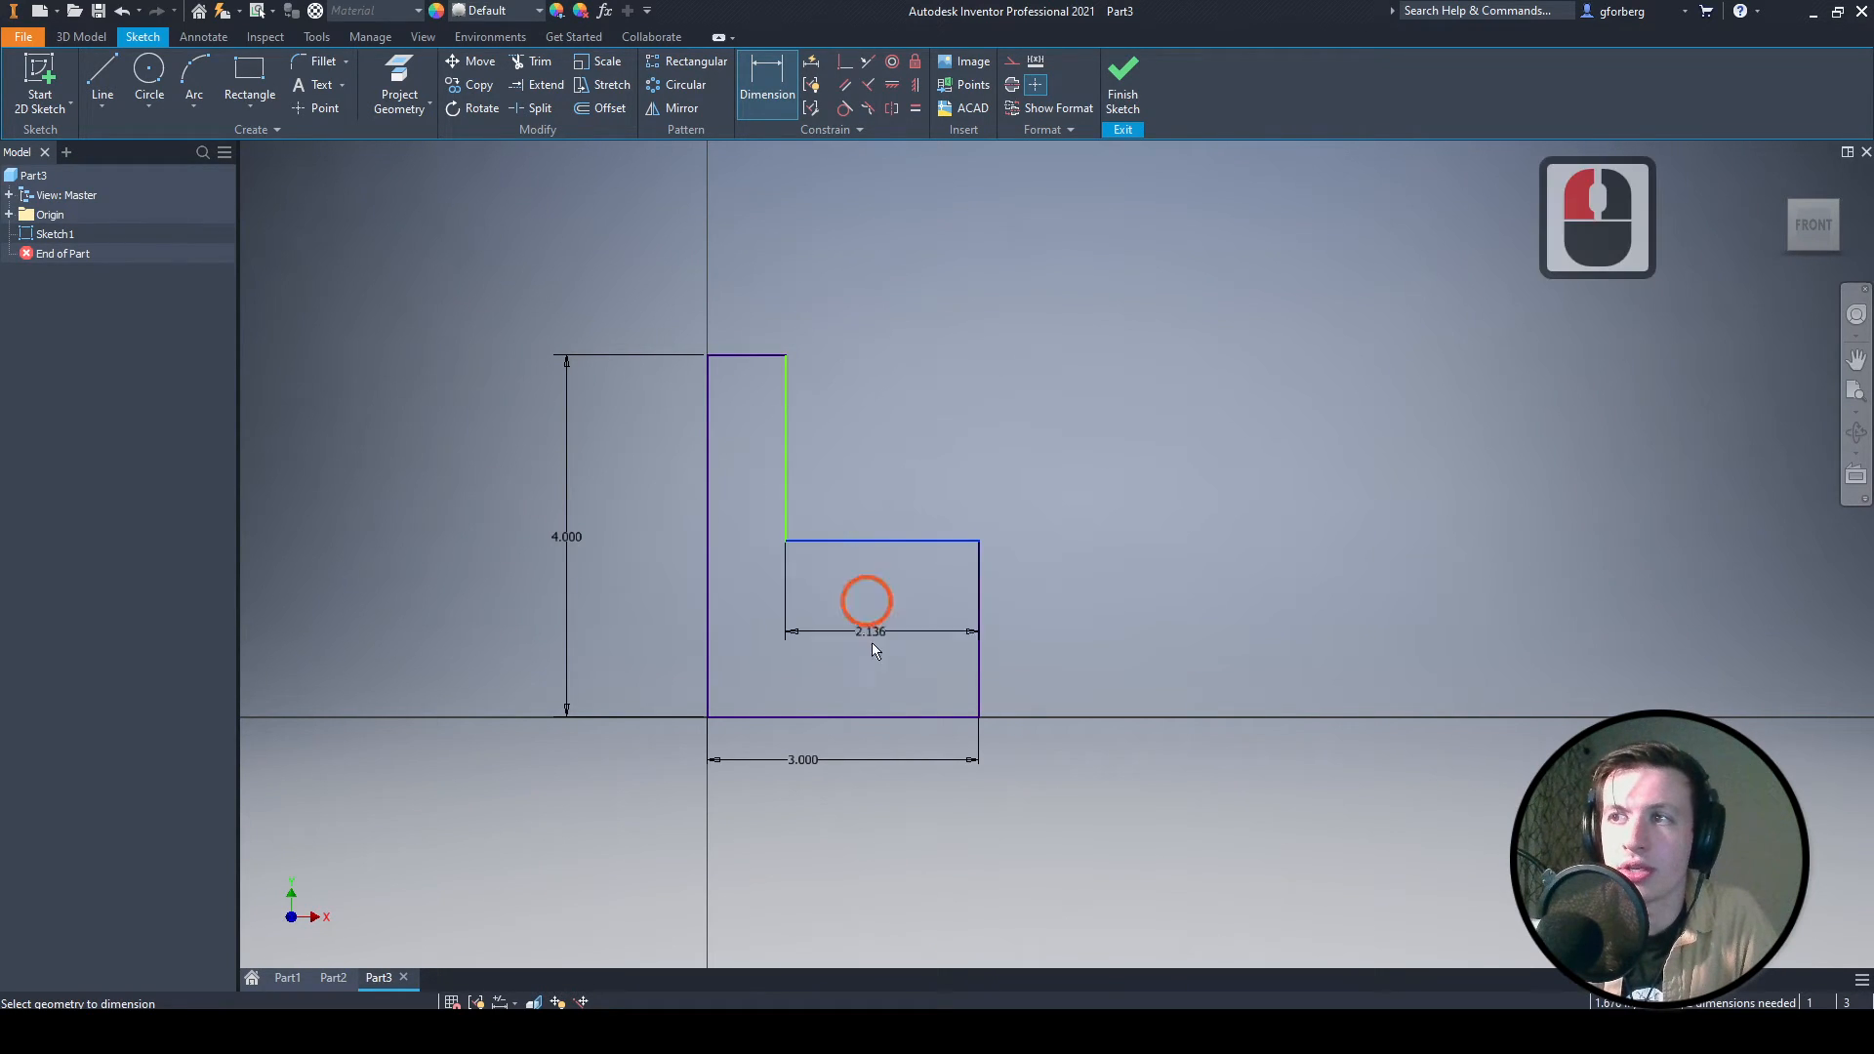
pyautogui.click(878, 717)
pyautogui.click(1035, 656)
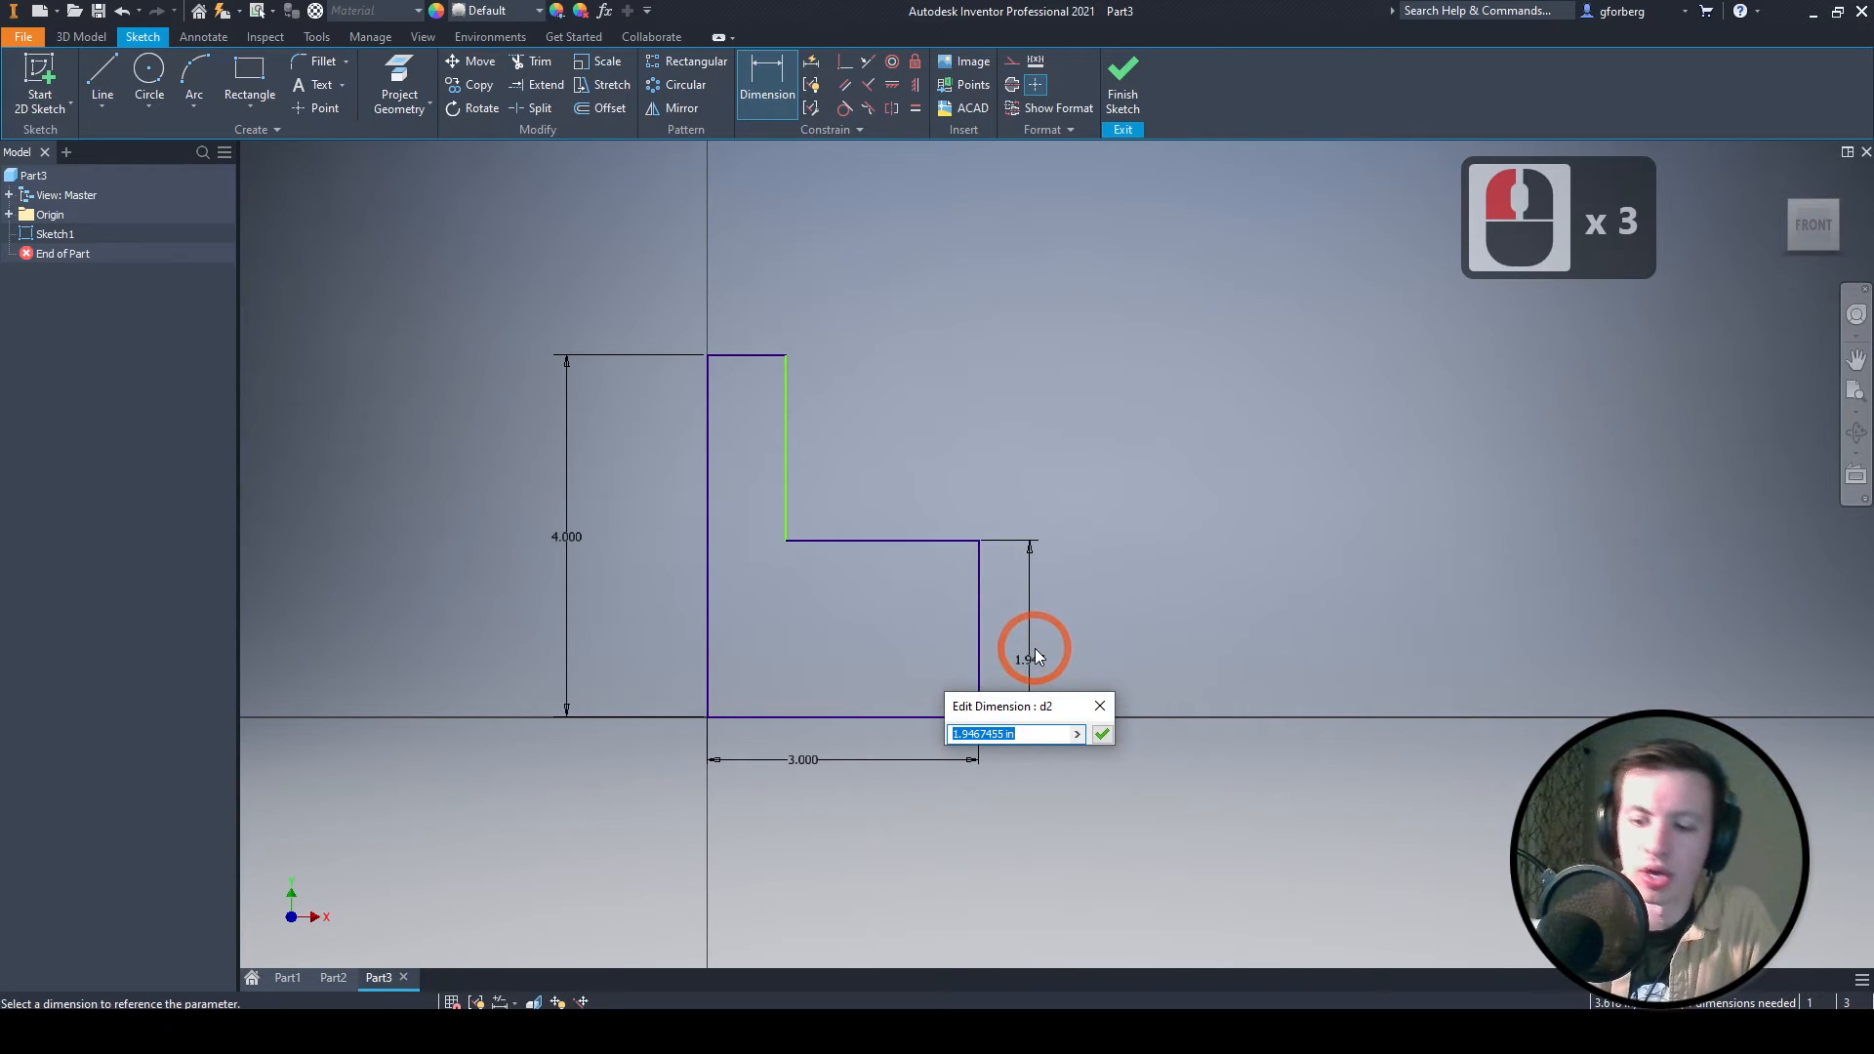
pyautogui.write('1')
pyautogui.press('Return')
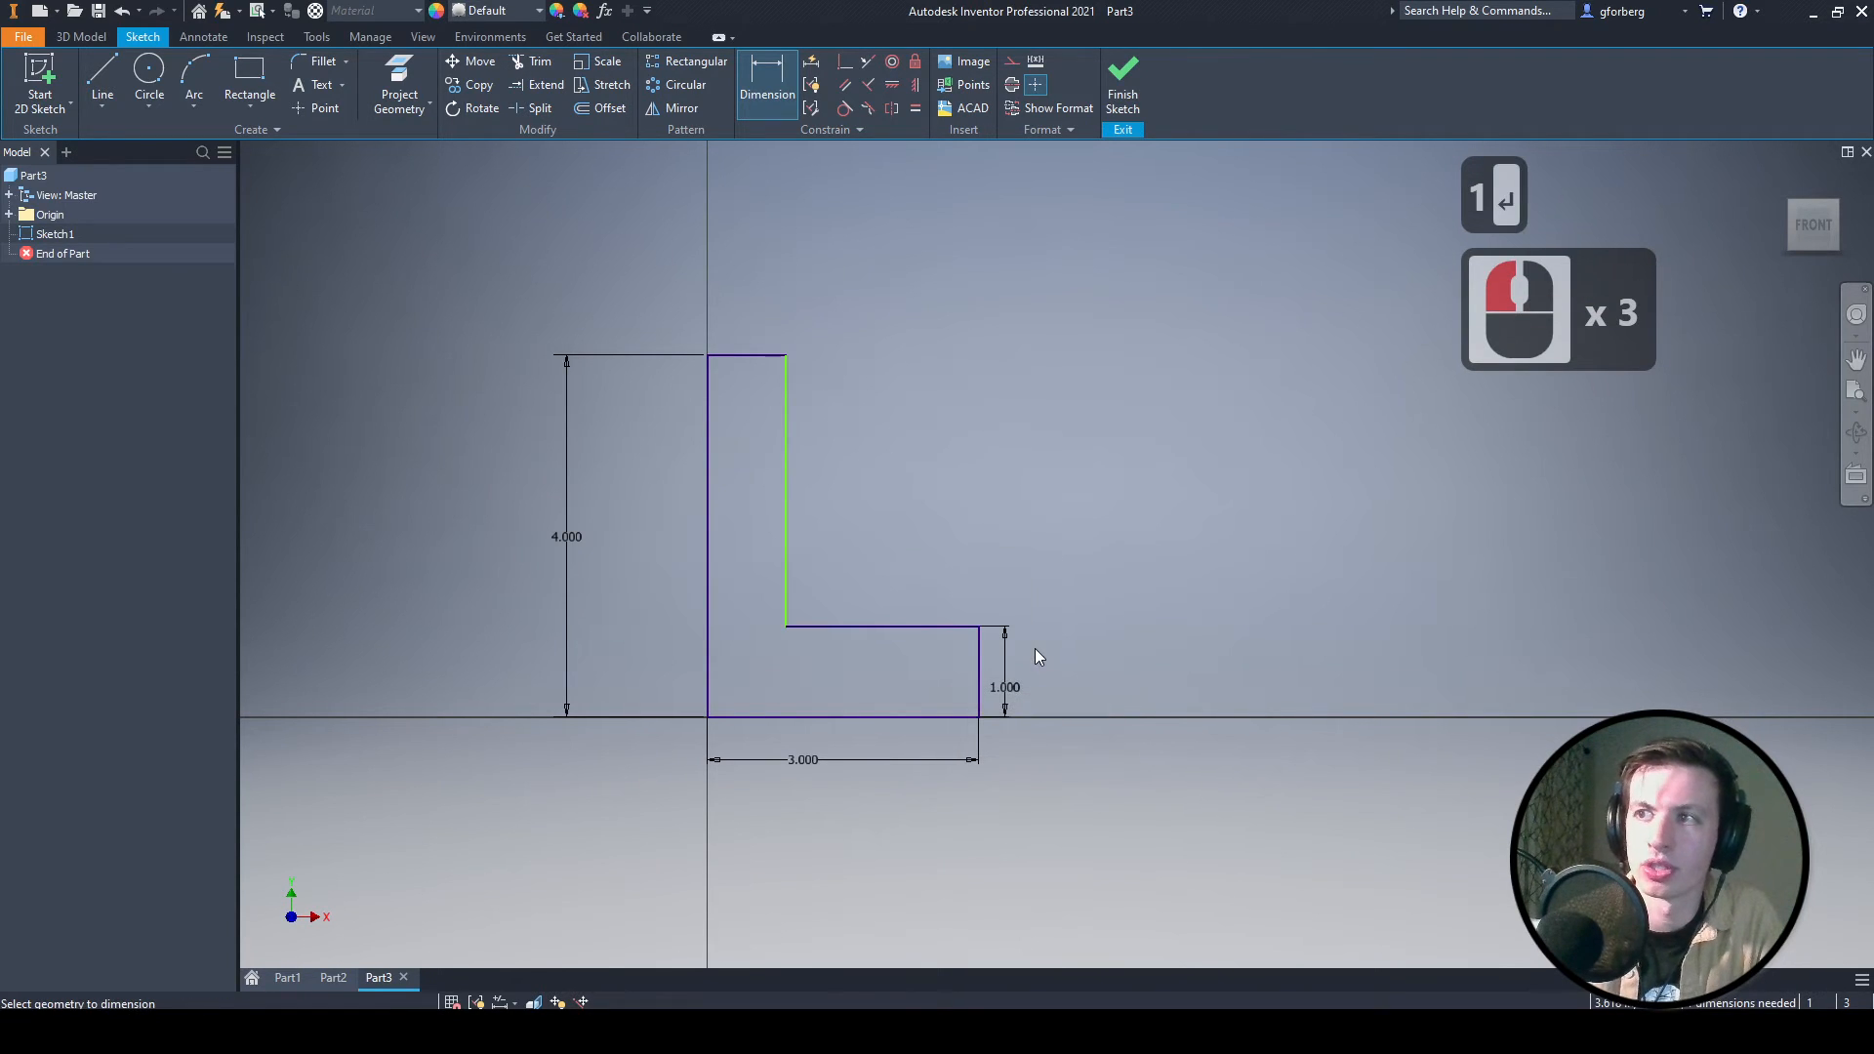
# Dimension the width of the vertical leg of the L profile as 1 in and finish the sketch
pyautogui.click(785, 432)
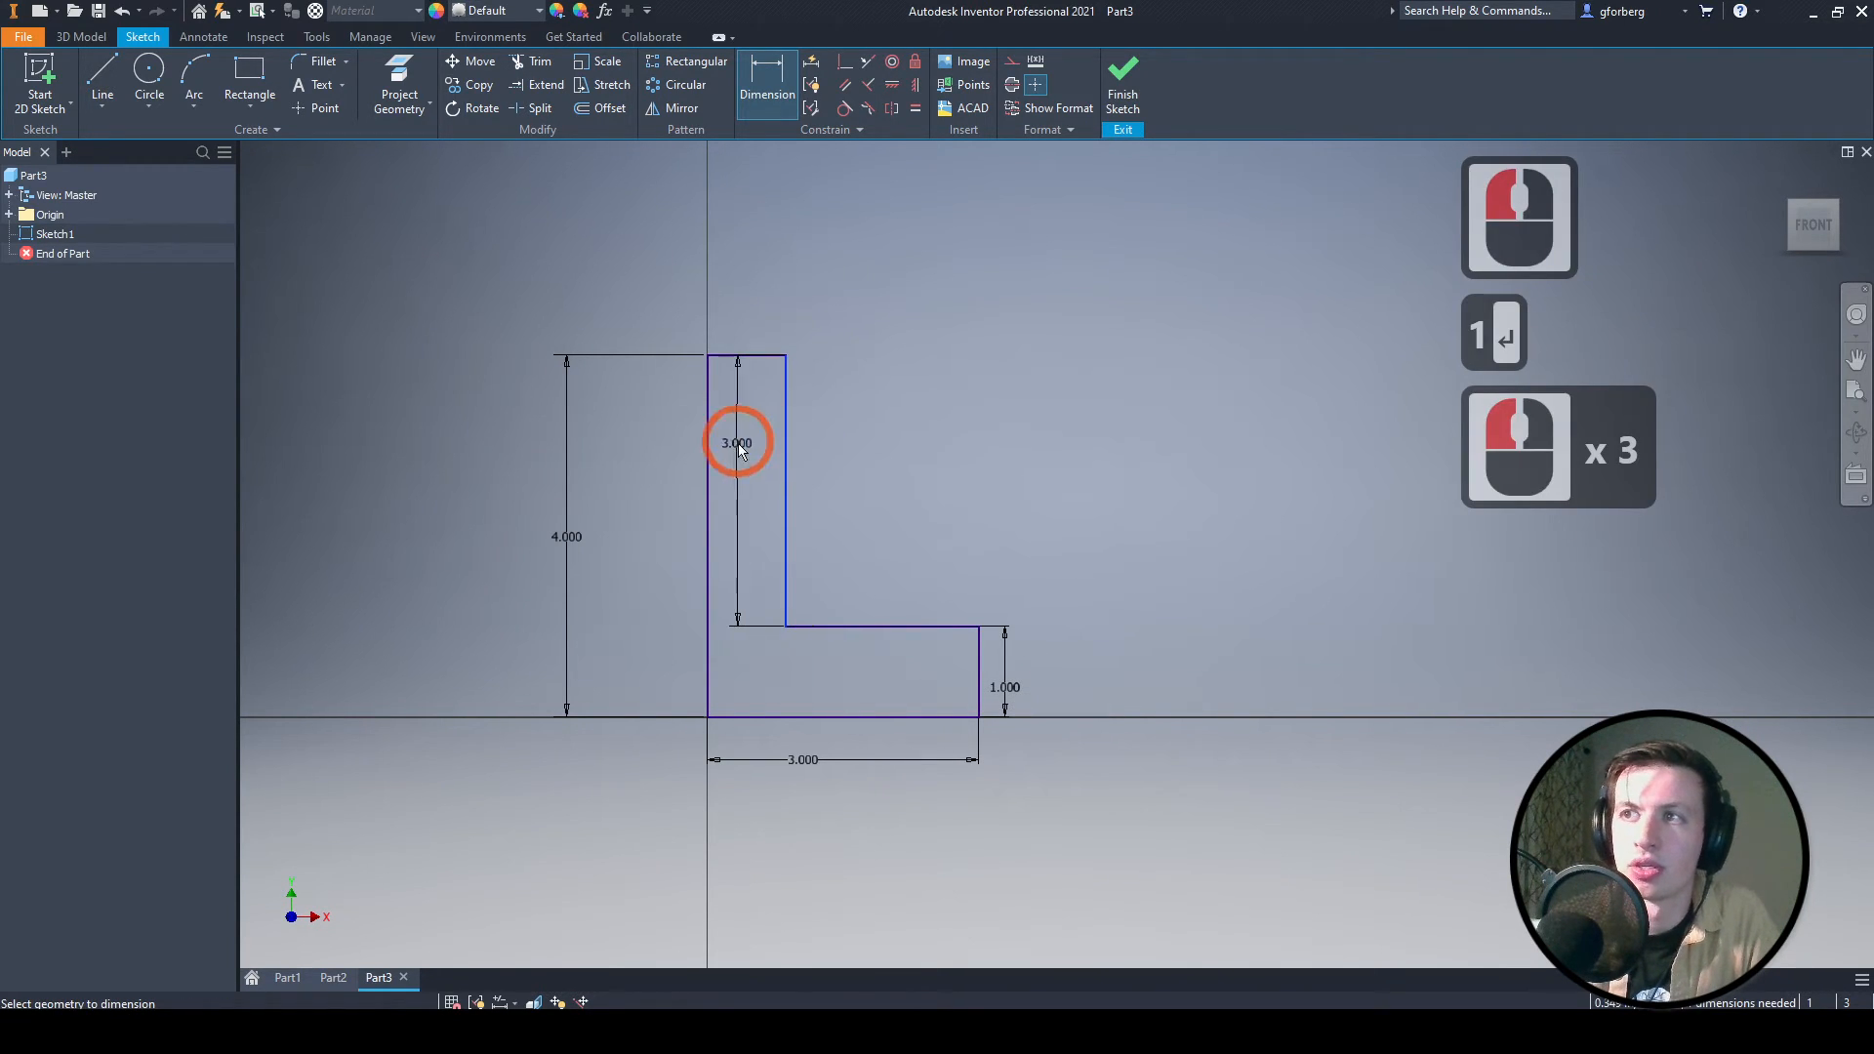
pyautogui.click(708, 466)
pyautogui.click(763, 286)
pyautogui.click(761, 283)
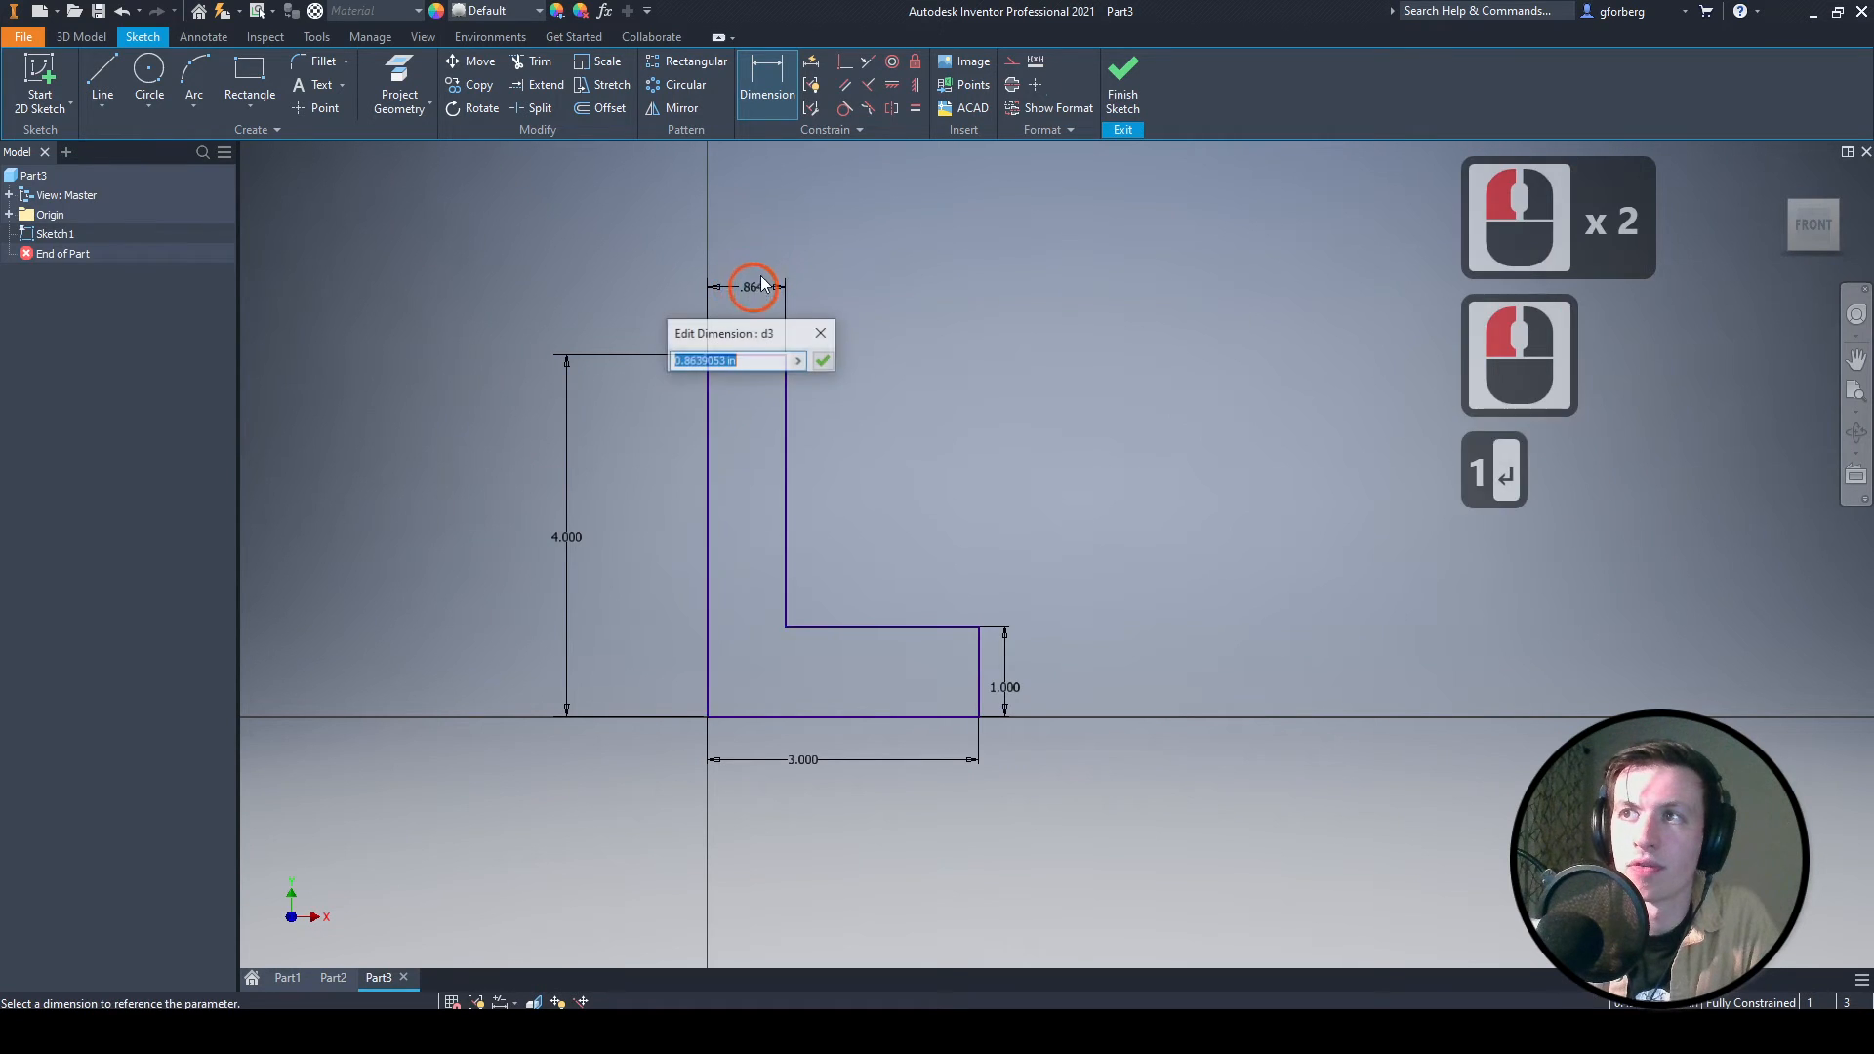
pyautogui.write('1')
pyautogui.press('Return')
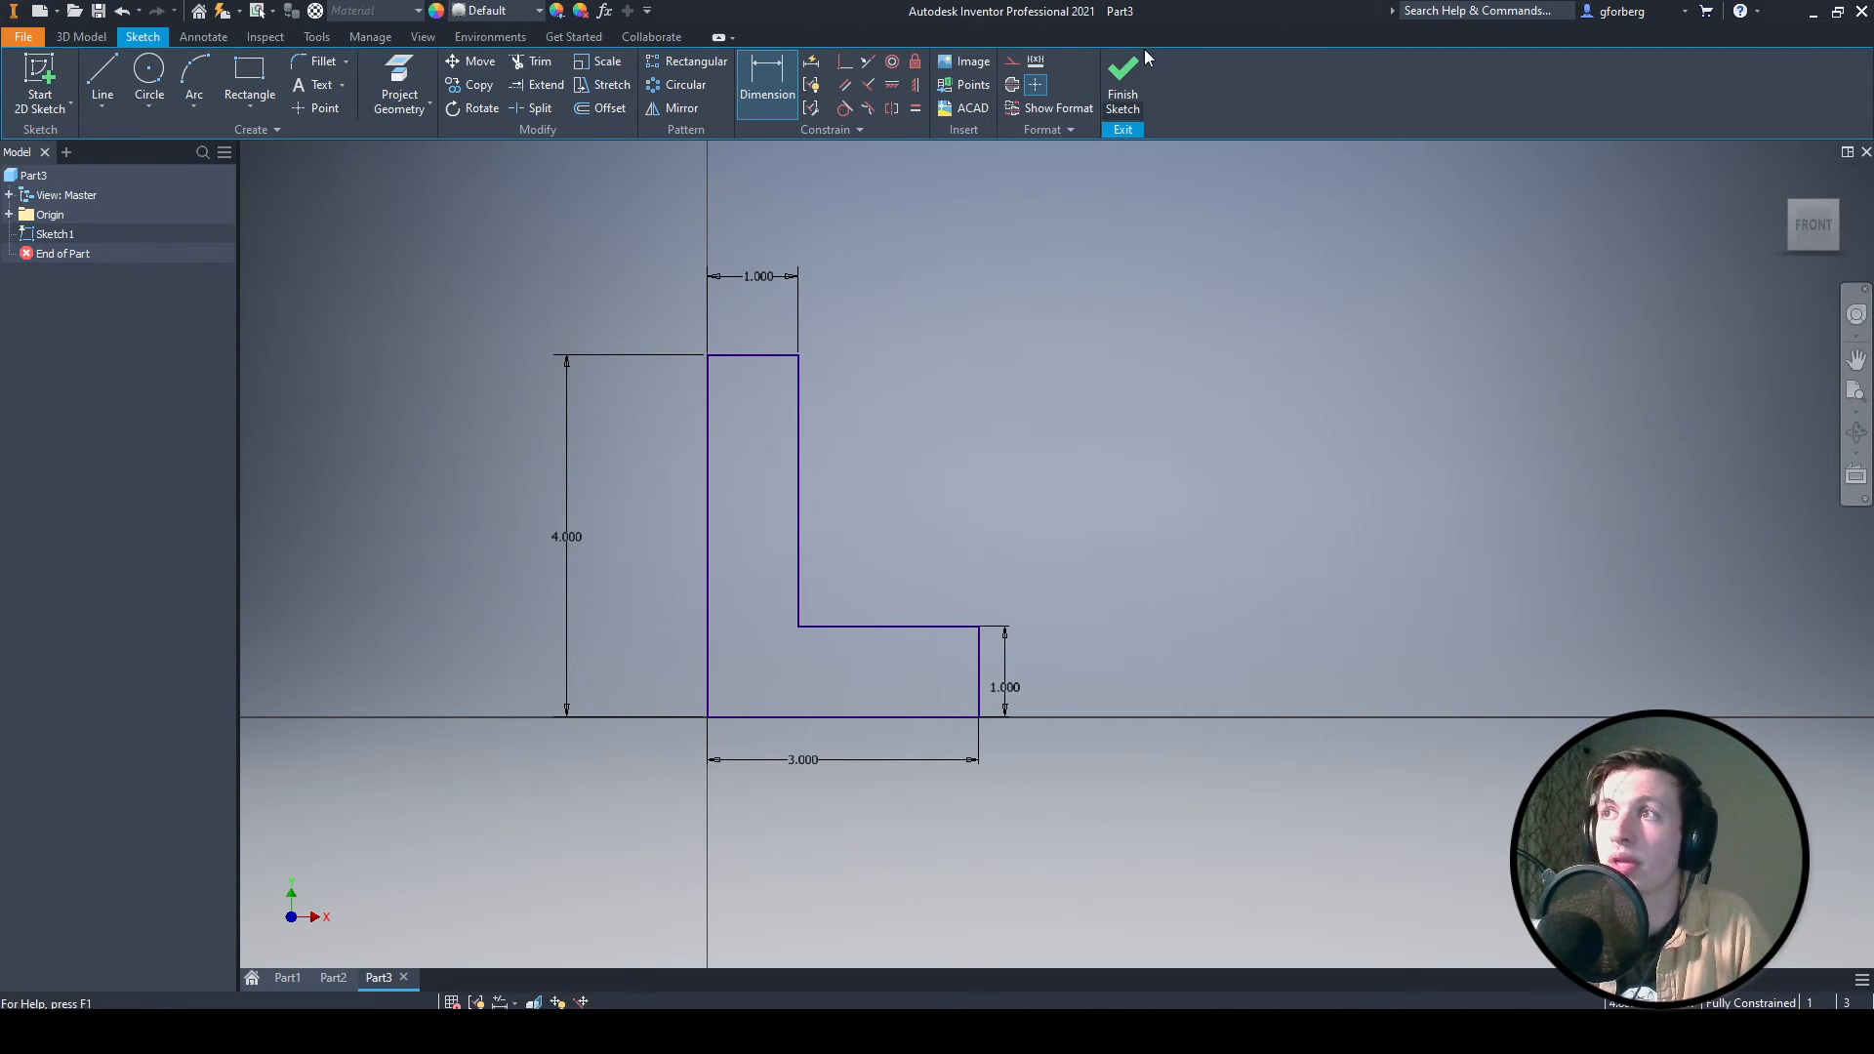
pyautogui.click(1123, 78)
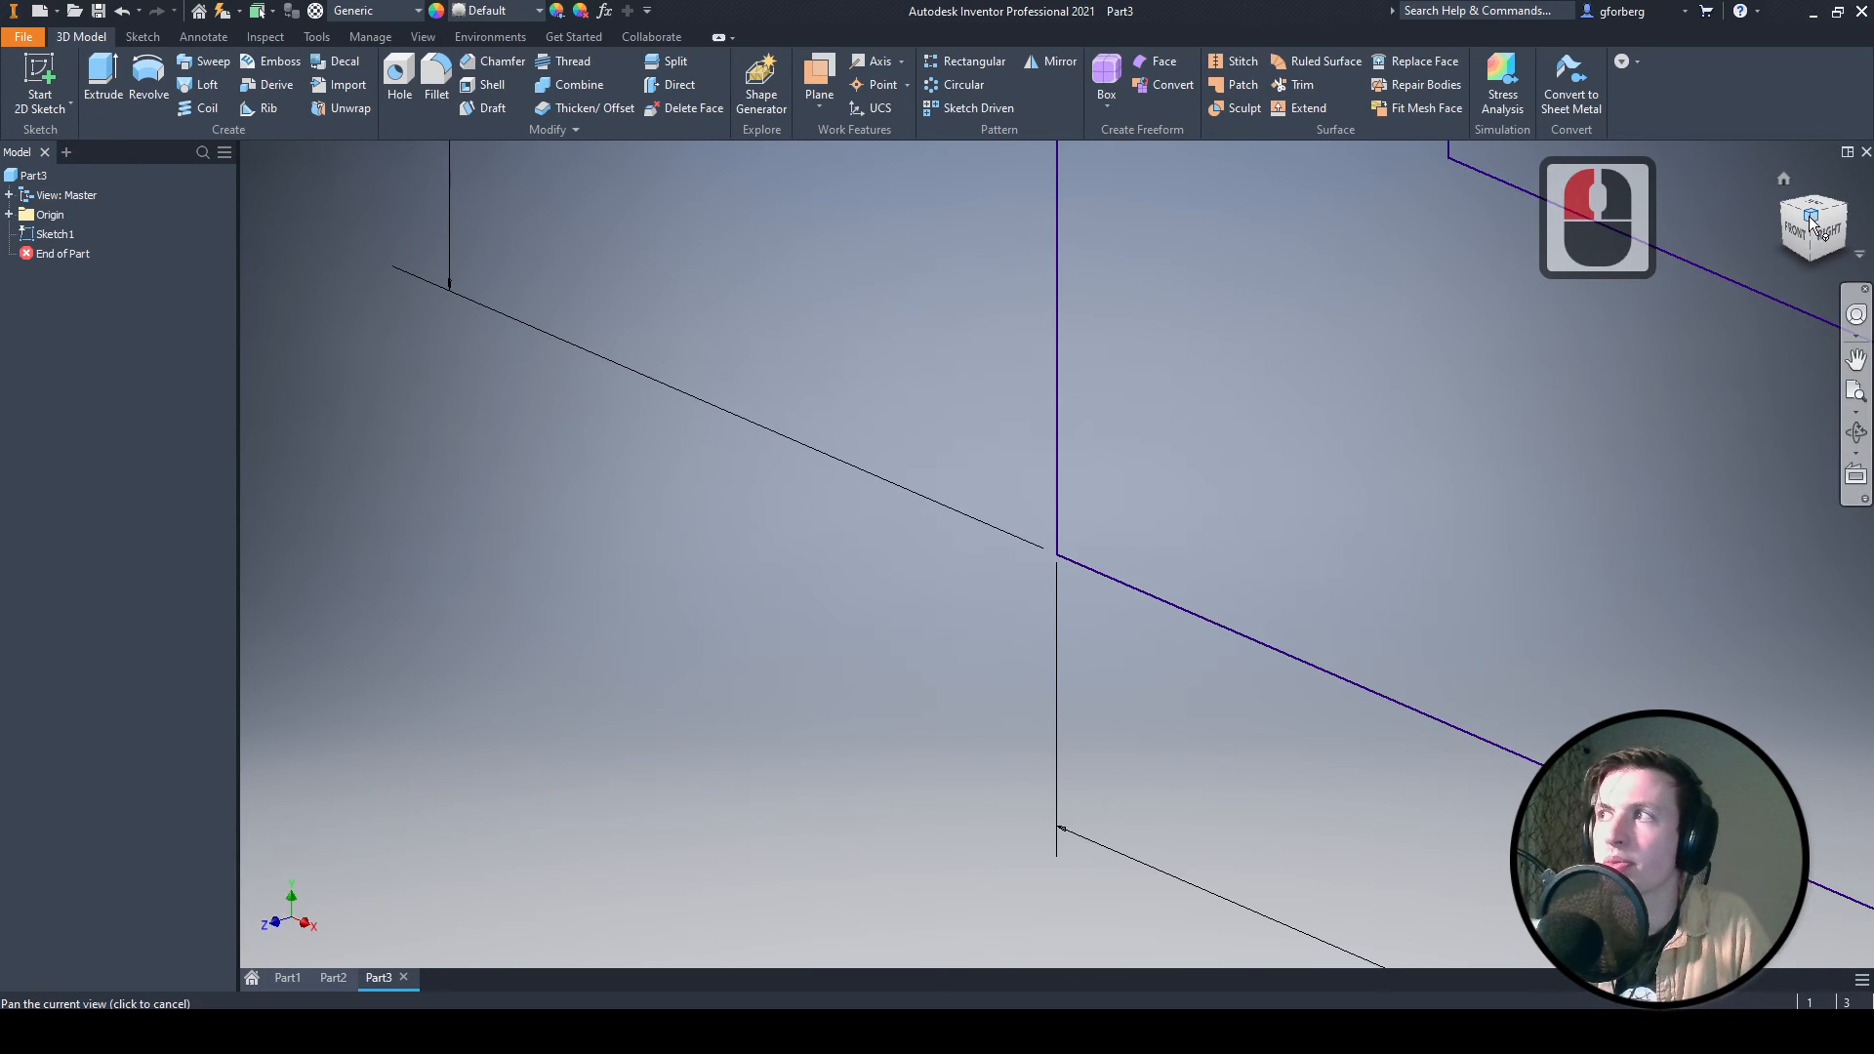
# Extrude the L-shaped profile 3 in to one side of its sketch plane as a solid body
pyautogui.click(1783, 183)
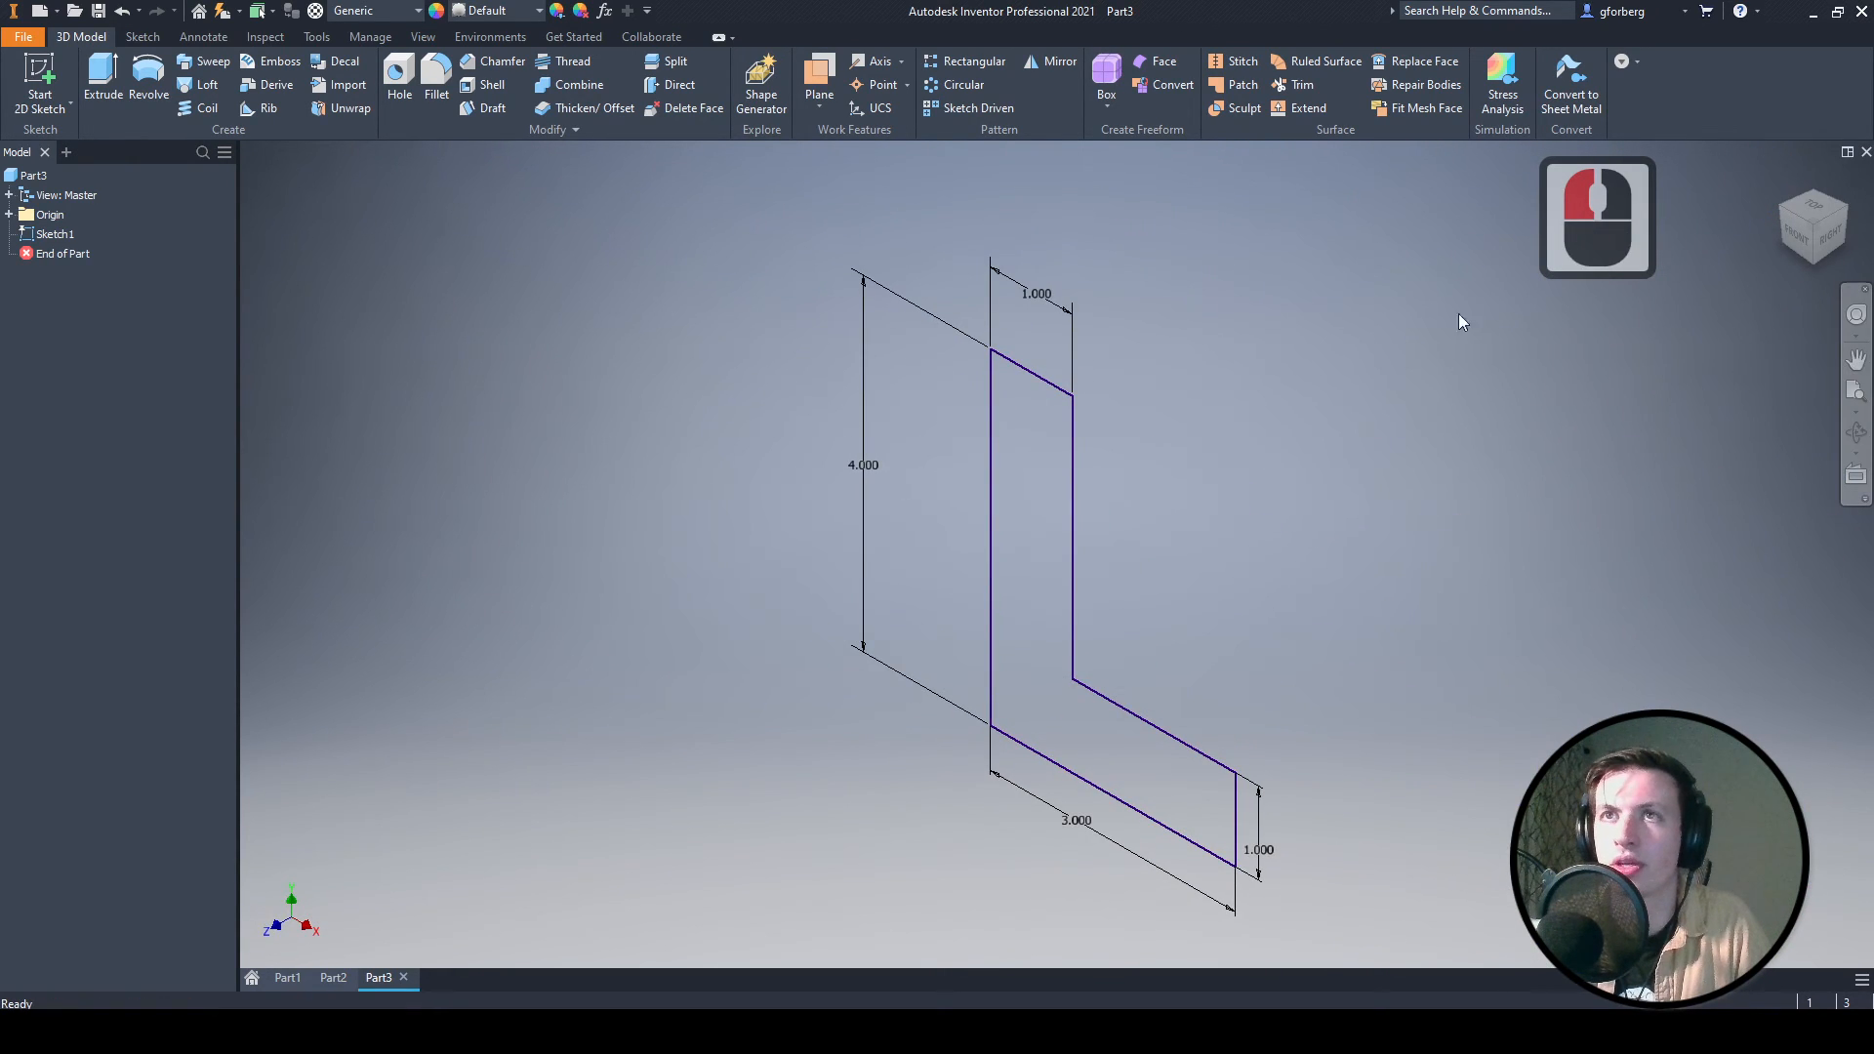
pyautogui.click(103, 78)
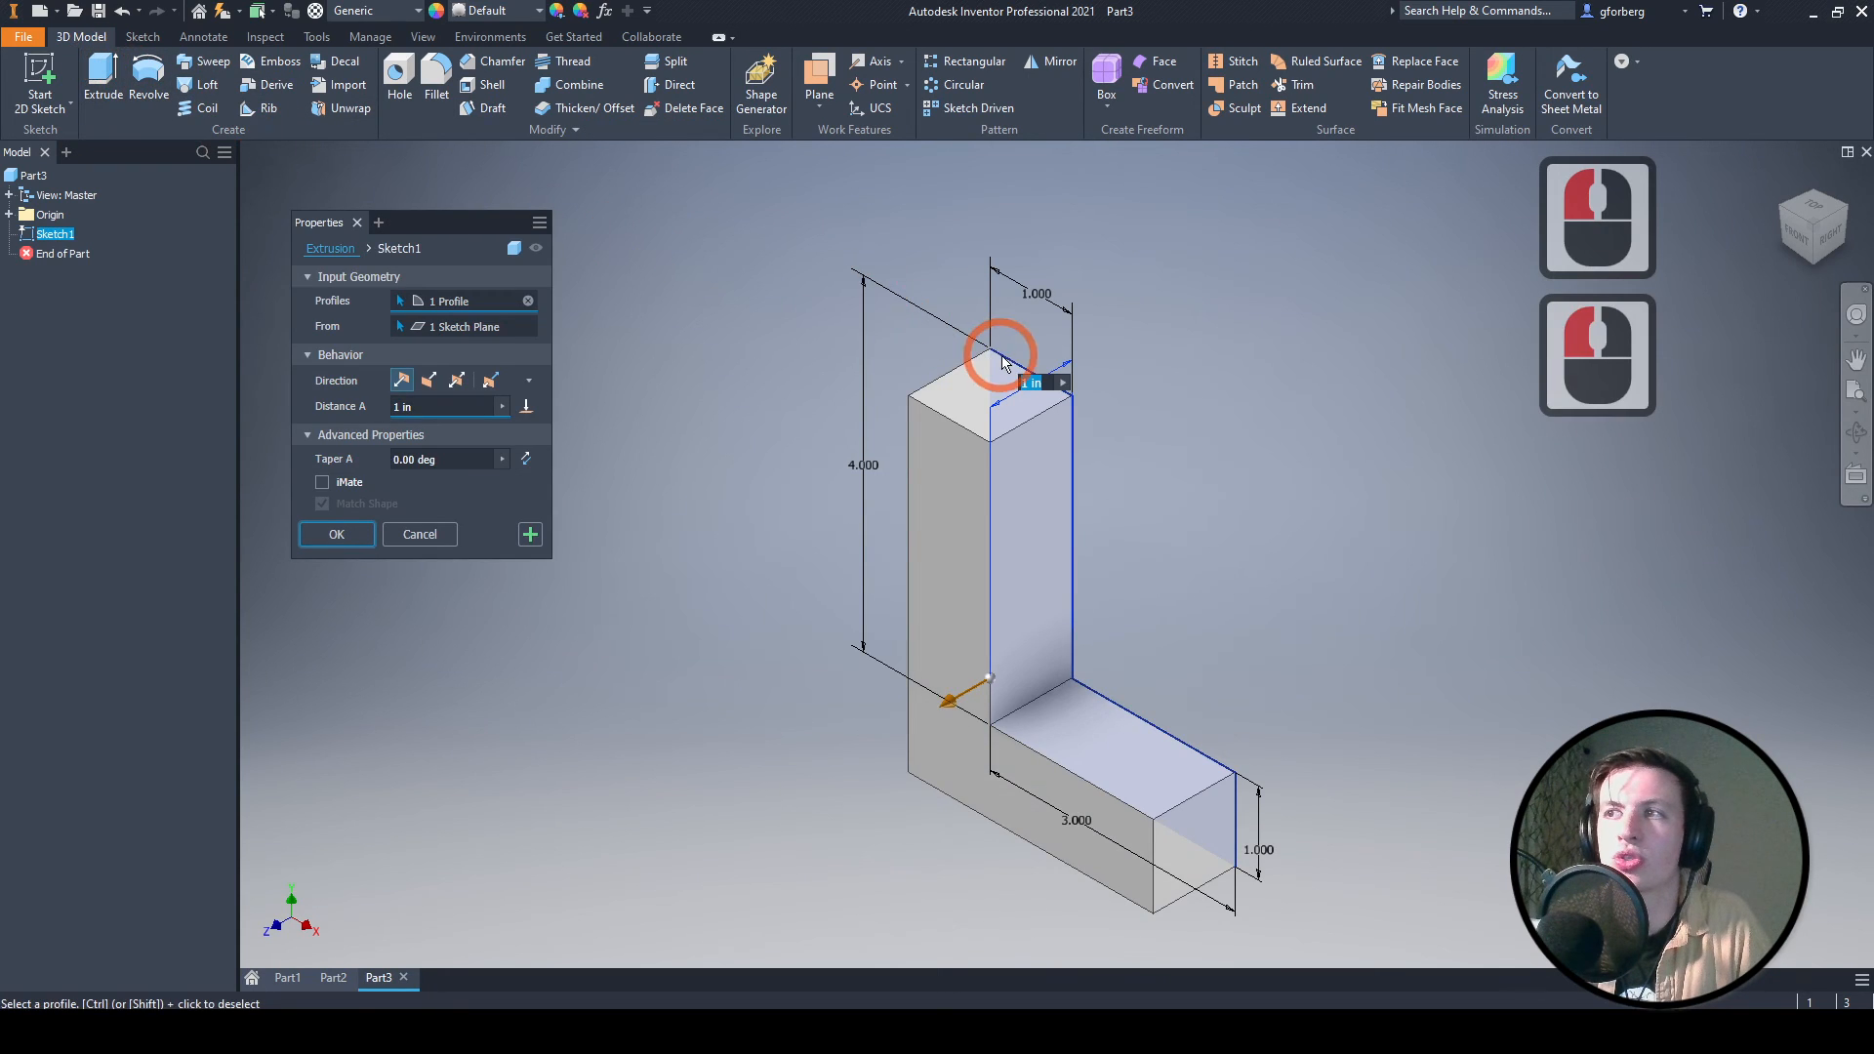
pyautogui.doubleClick(412, 405)
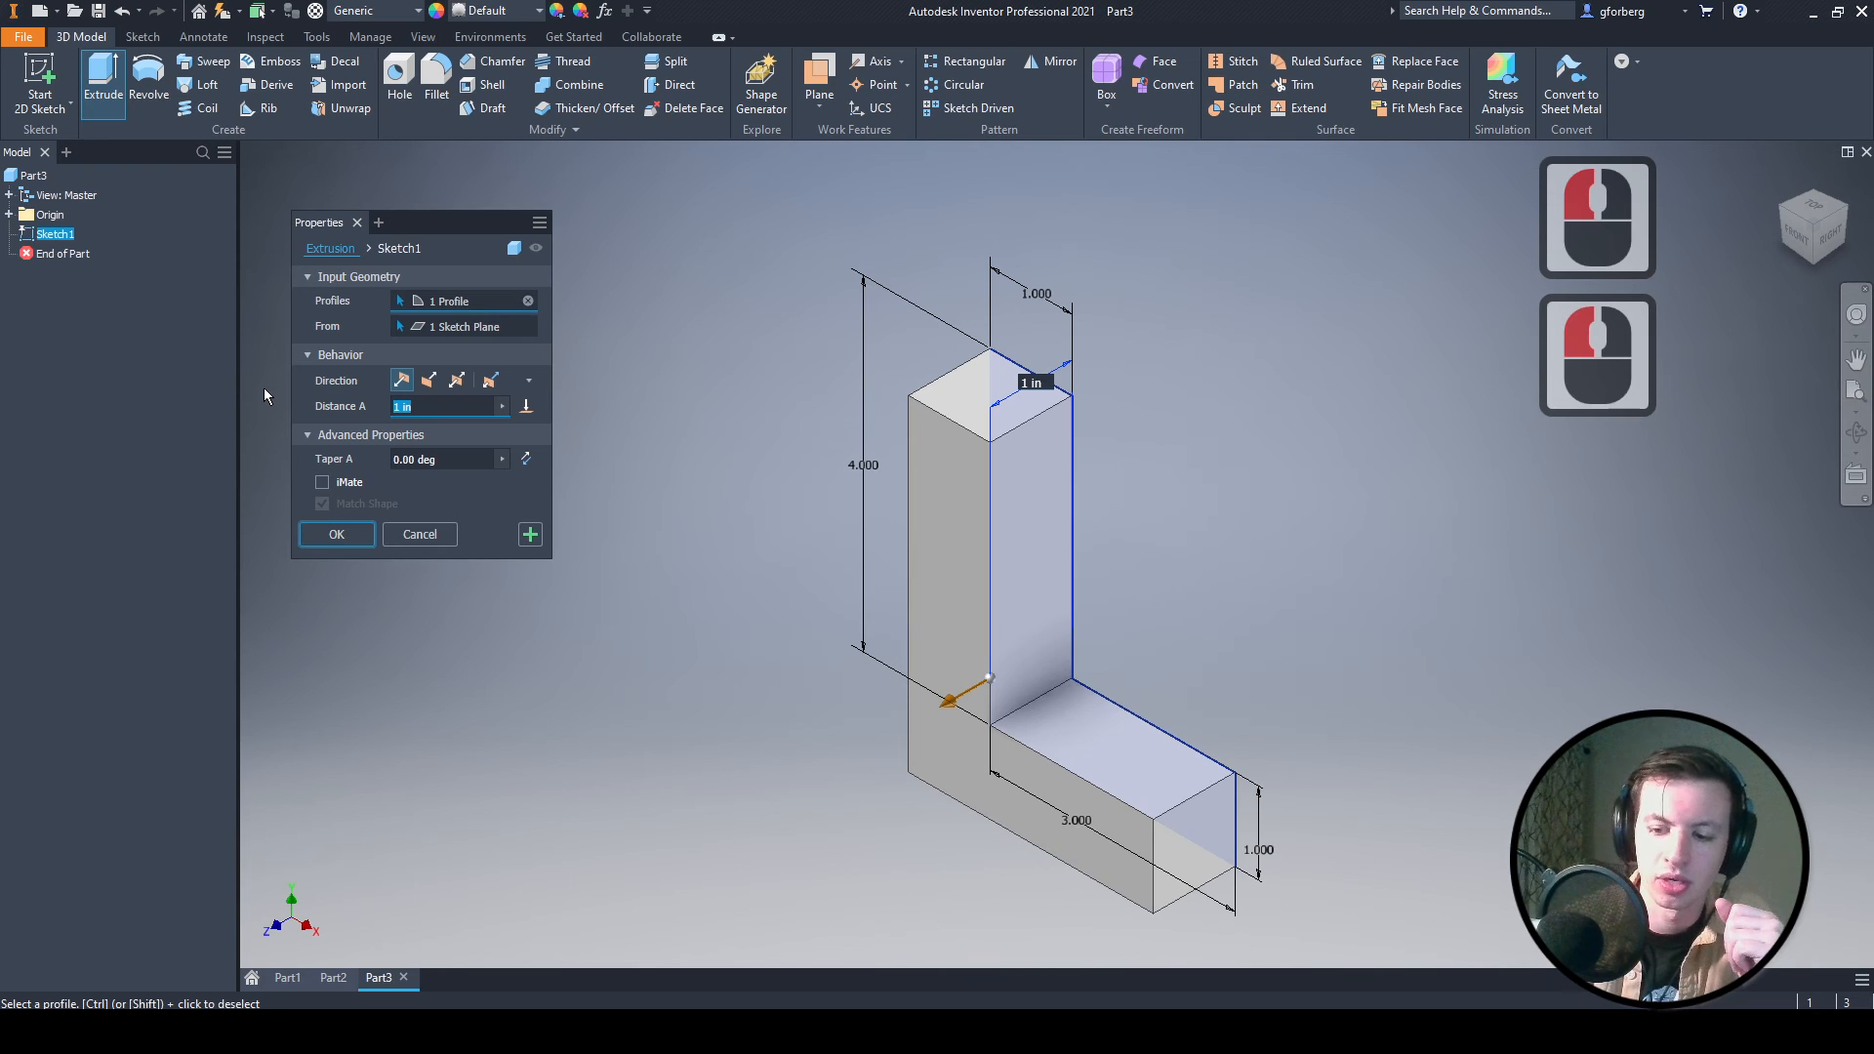
pyautogui.write('3')
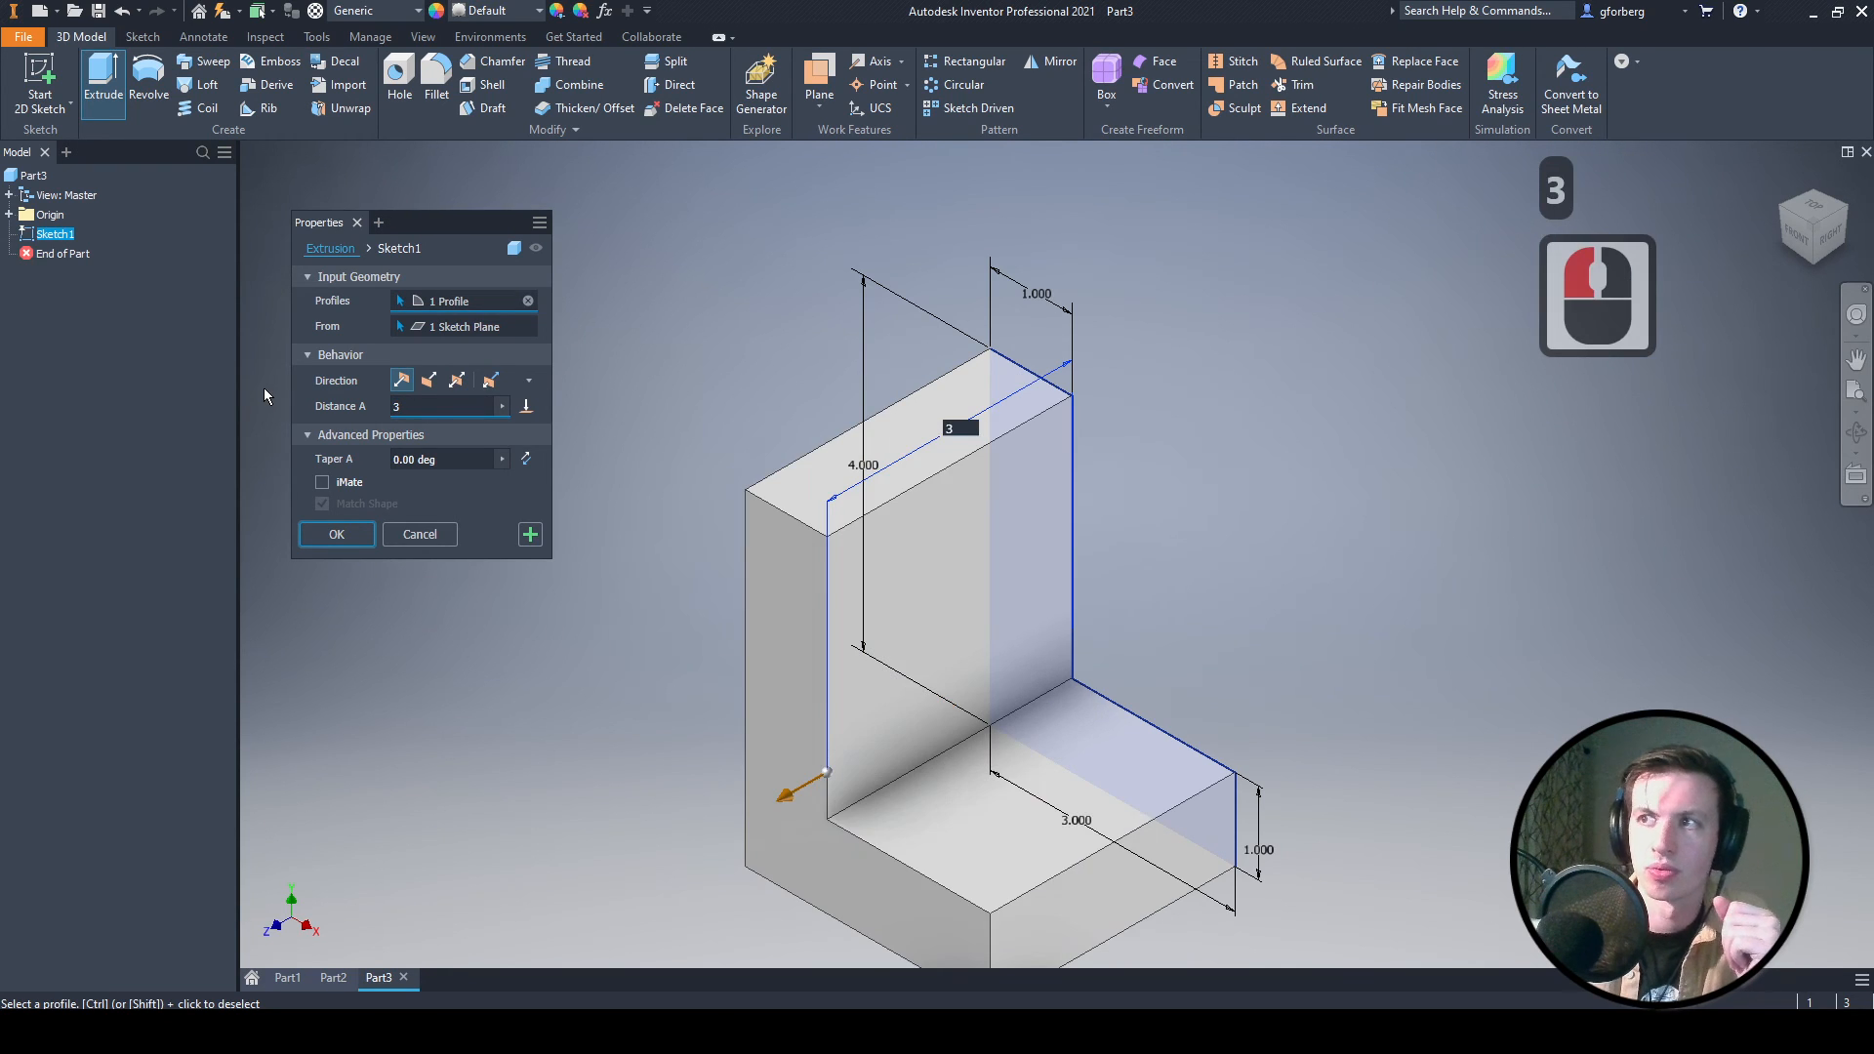
pyautogui.click(369, 534)
pyautogui.click(1138, 476)
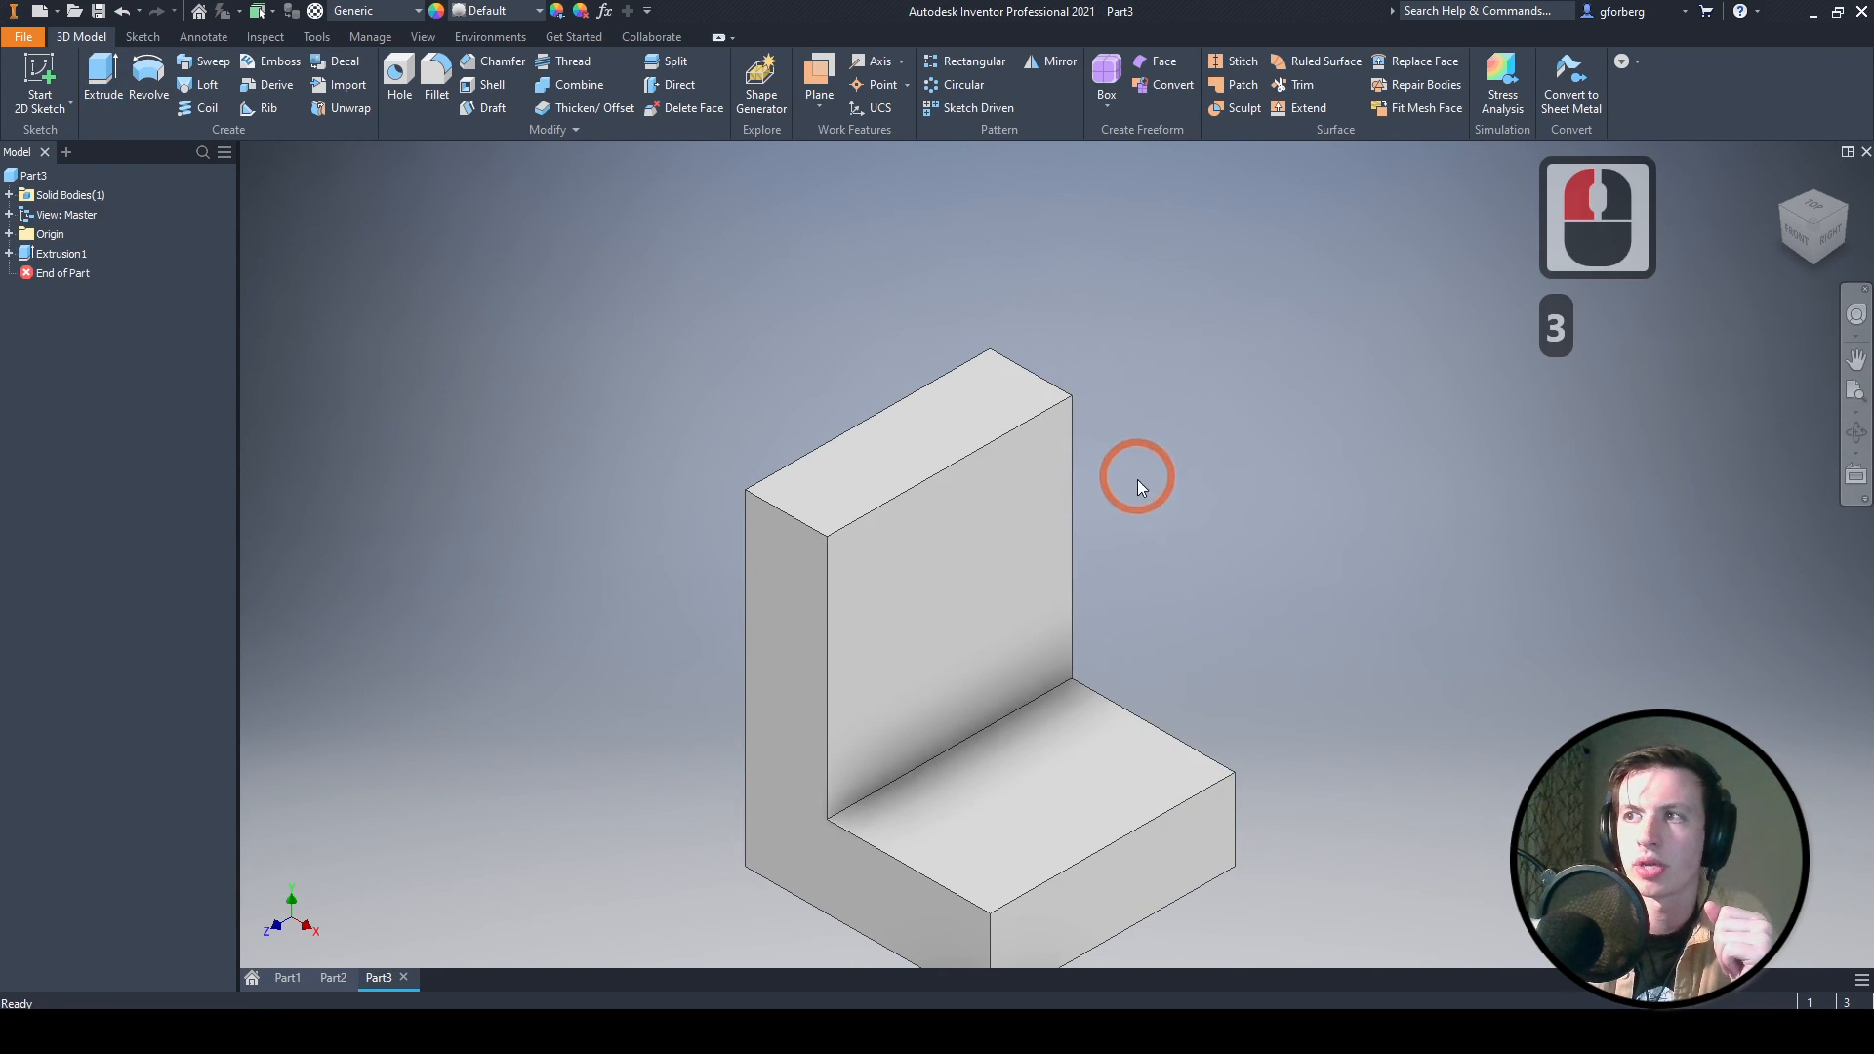
pyautogui.moveTo(1208, 518); pyautogui.dragTo(1105, 347, button='middle')
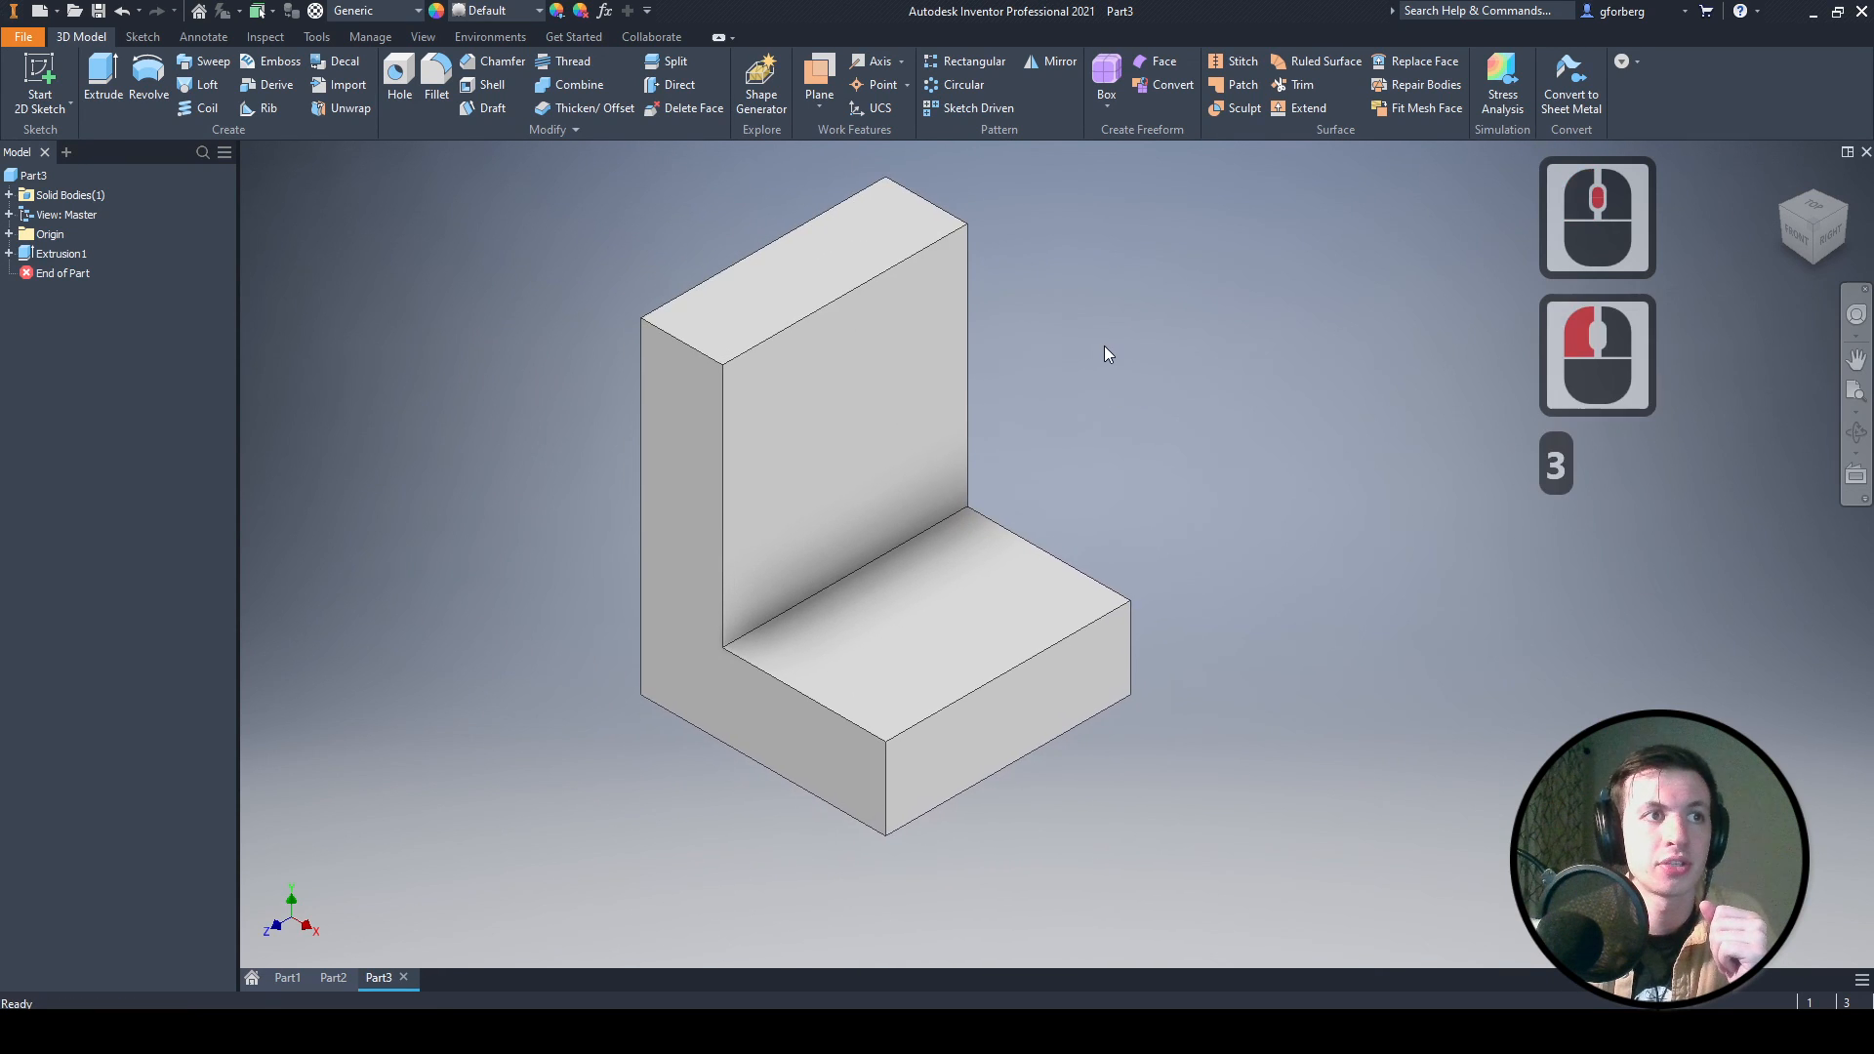